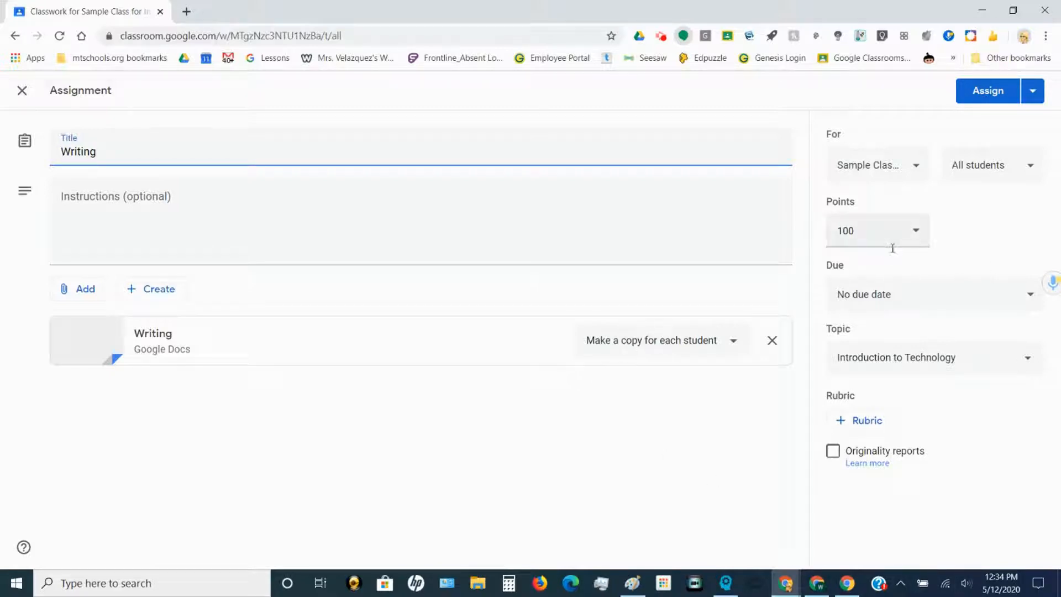
Step: Open the '+ Rubric' menu on the Writing assignment form
left_click(878, 425)
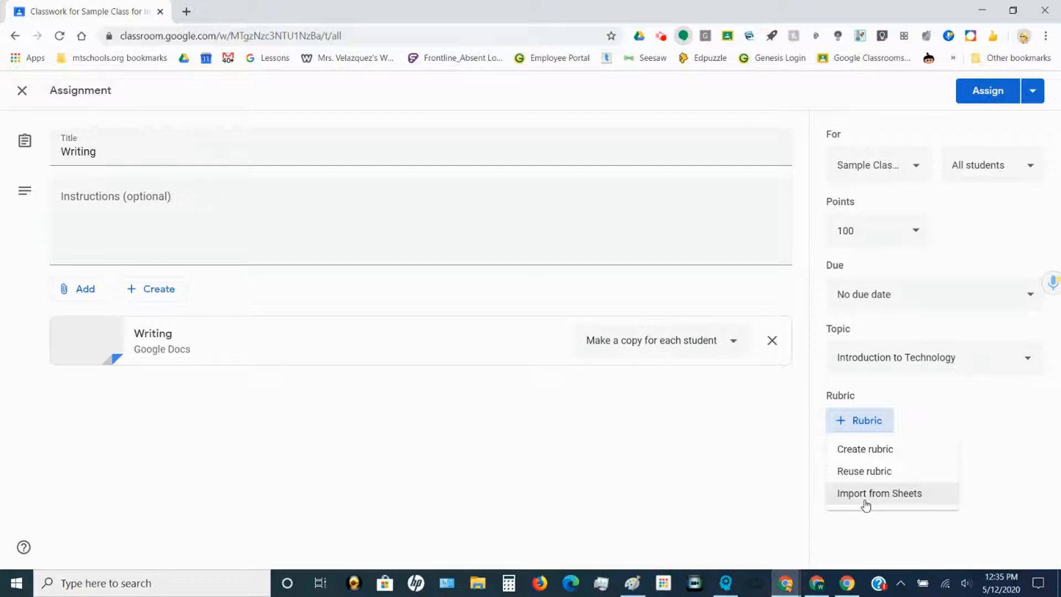
Step: Create a new rubric whose first criterion is Ideas, with the first level worth 3 points
left_click(910, 451)
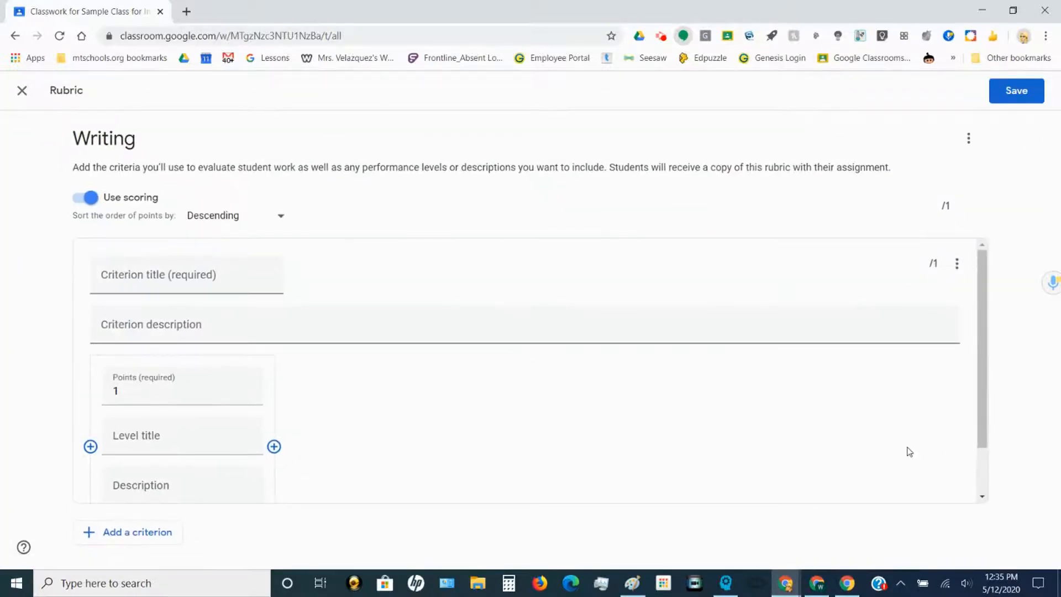
left_click(181, 282)
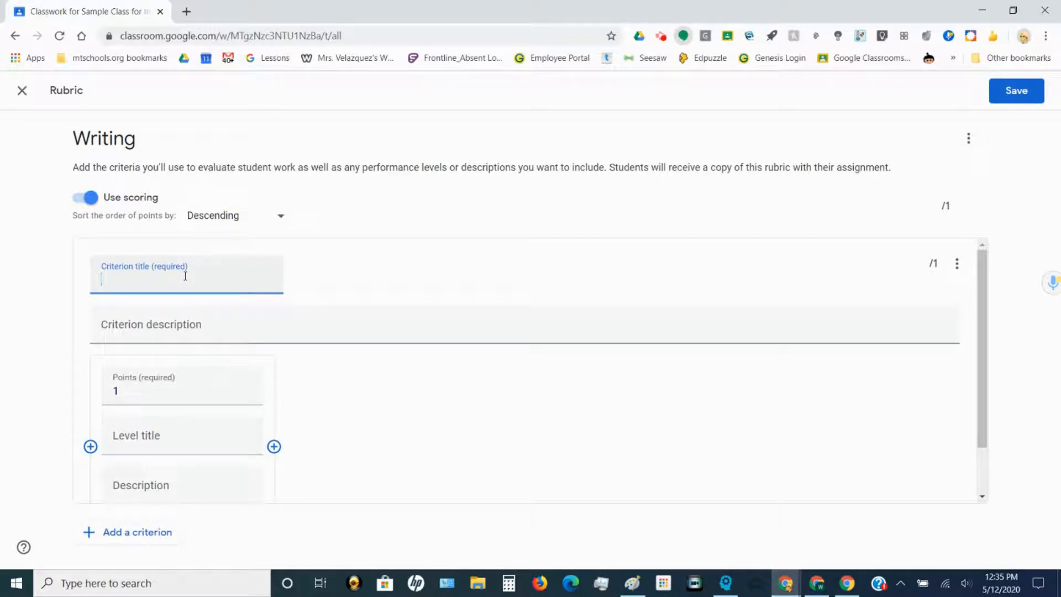
type("Ideas")
left_click(247, 387)
left_click(247, 355)
Step: Title the level Strong, describe it as 'Establishes a clear focus', and add a second level
left_click(205, 406)
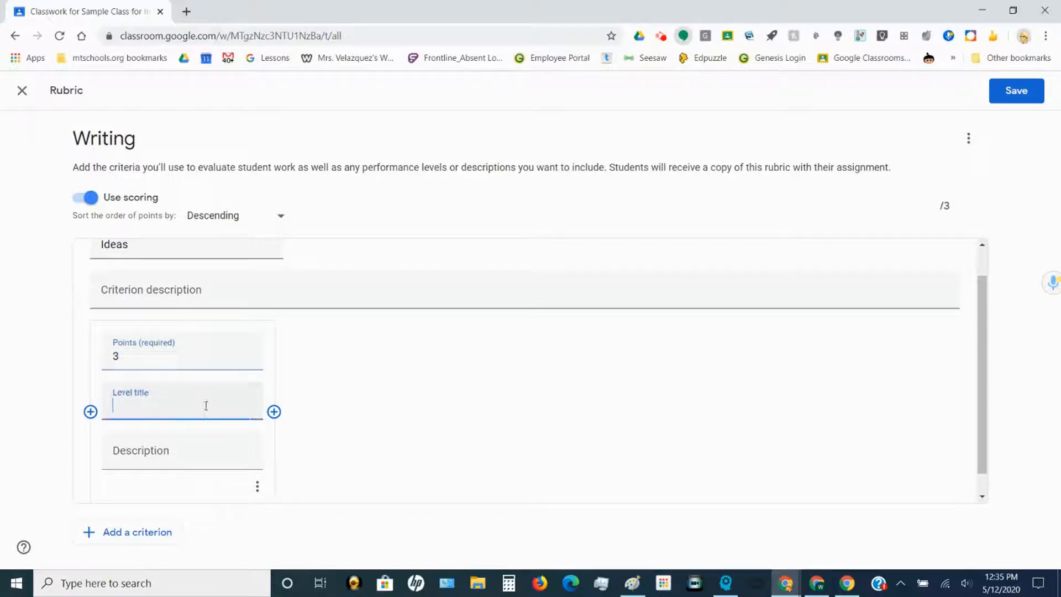
type("Strong")
left_click(124, 456)
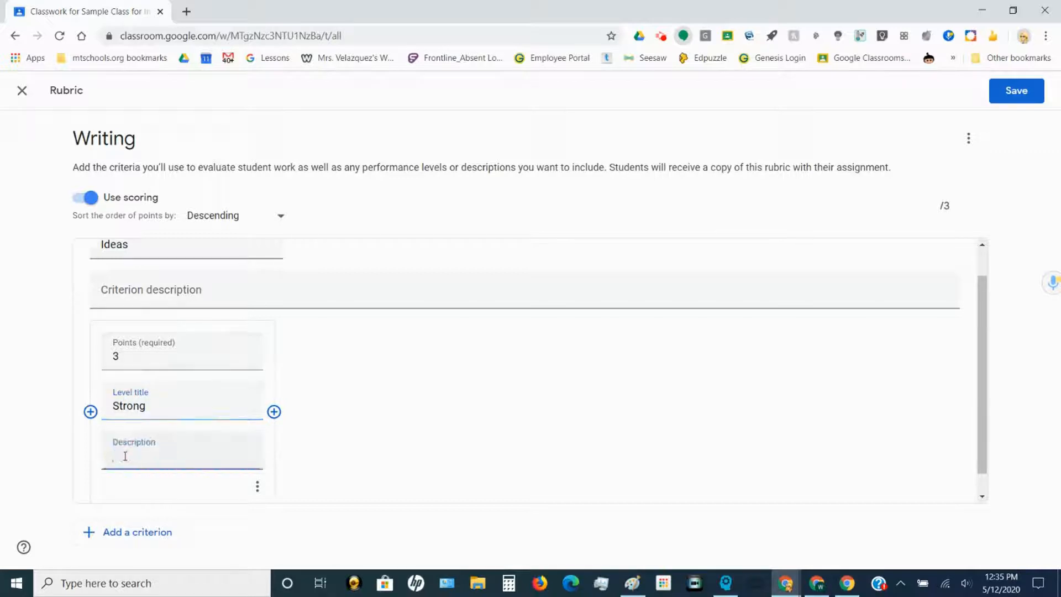
type("Establishes a clear focus")
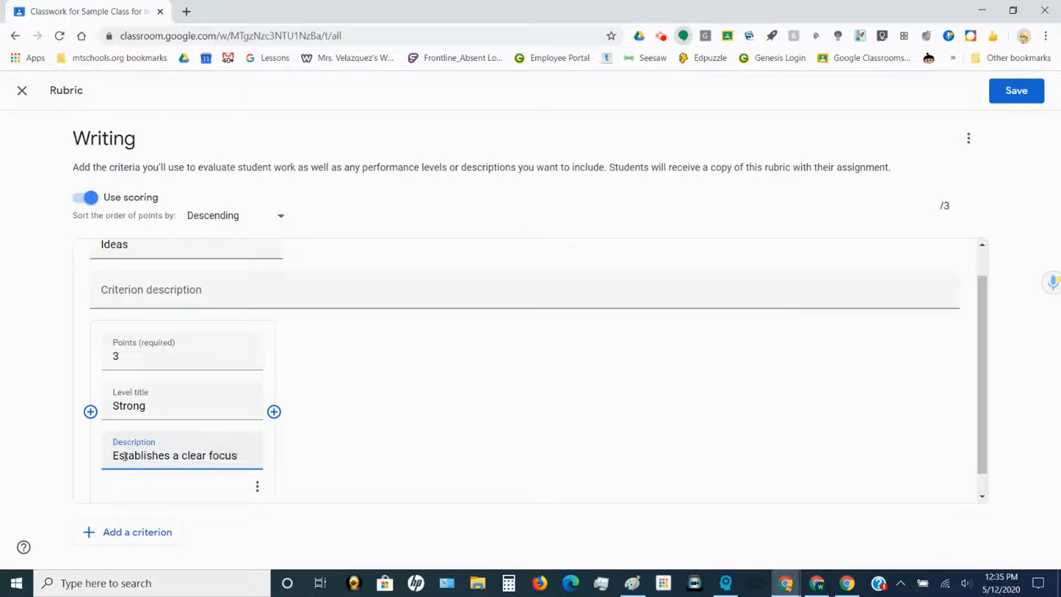
left_click(274, 412)
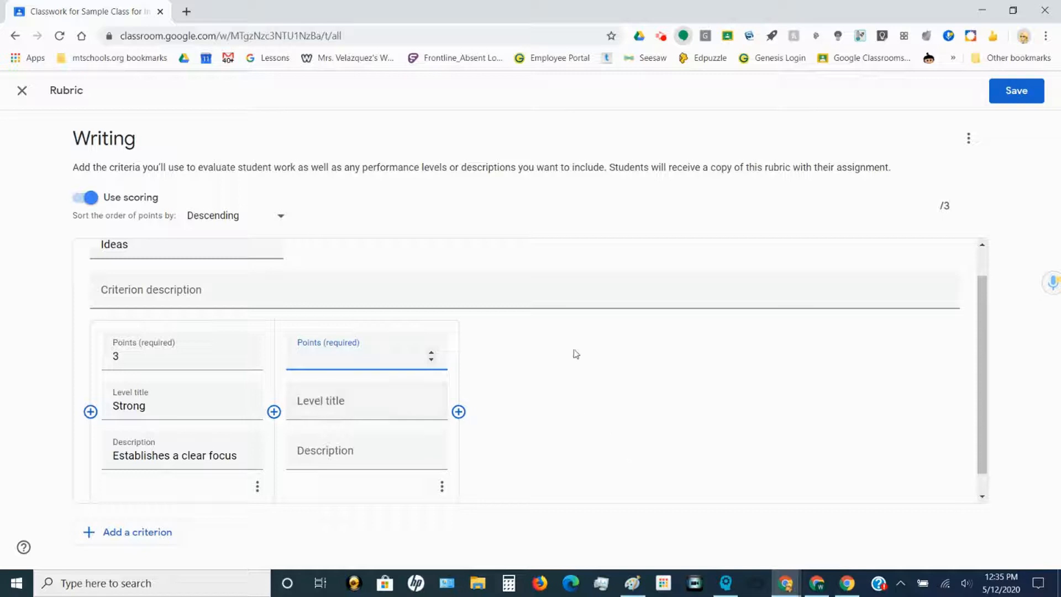
Step: Make the second Ideas level a 2-point Developing level described 'Develops a focus'
left_click(431, 352)
left_click(431, 351)
left_click(406, 407)
type("Developing")
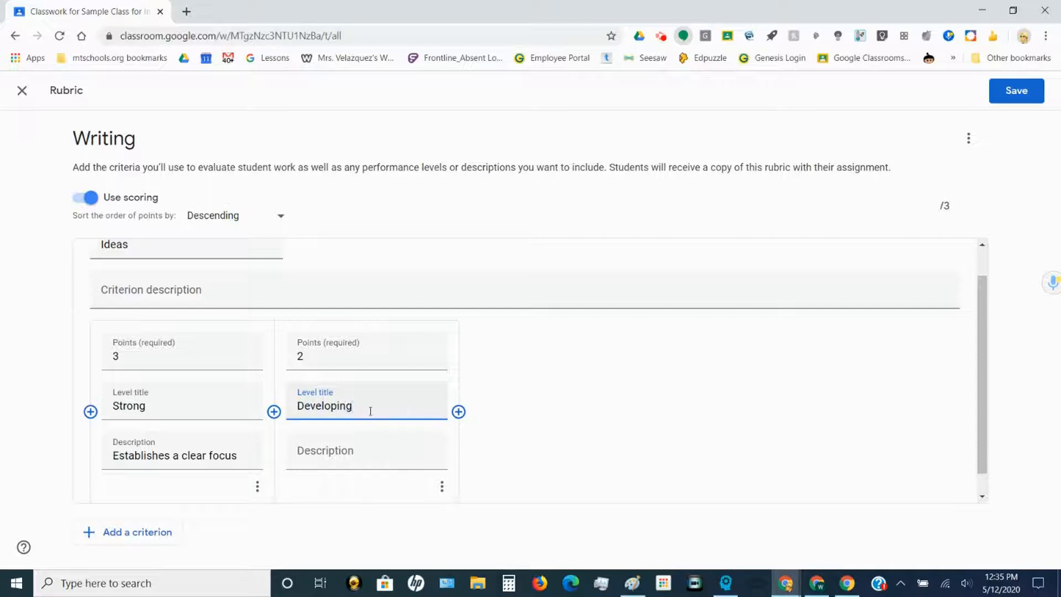
left_click(360, 453)
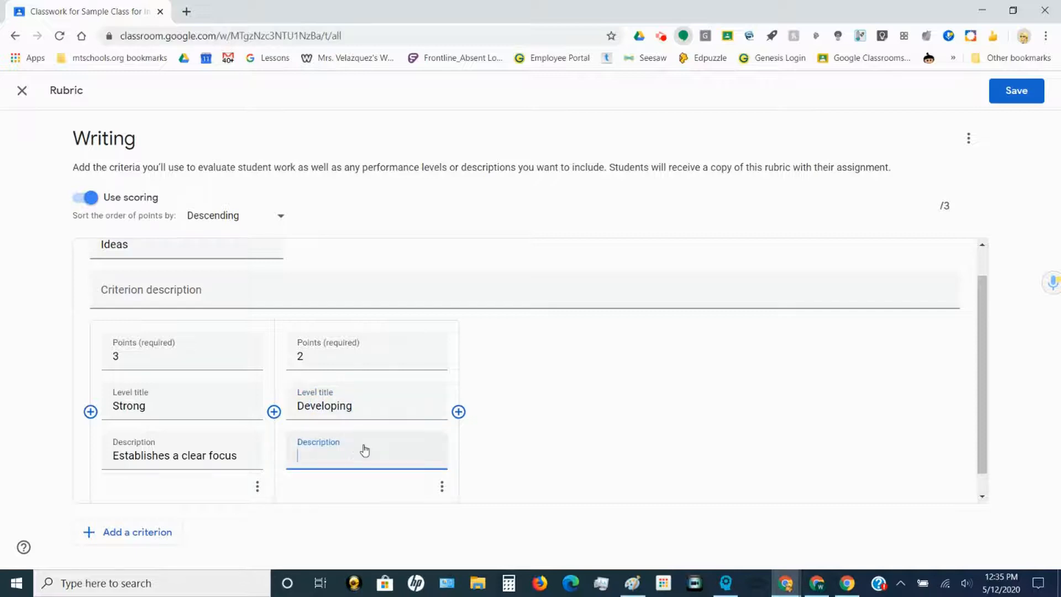
type("Develops a focus")
Step: Add a 1-point Emerging level described 'Attempts at a focus'
left_click(458, 411)
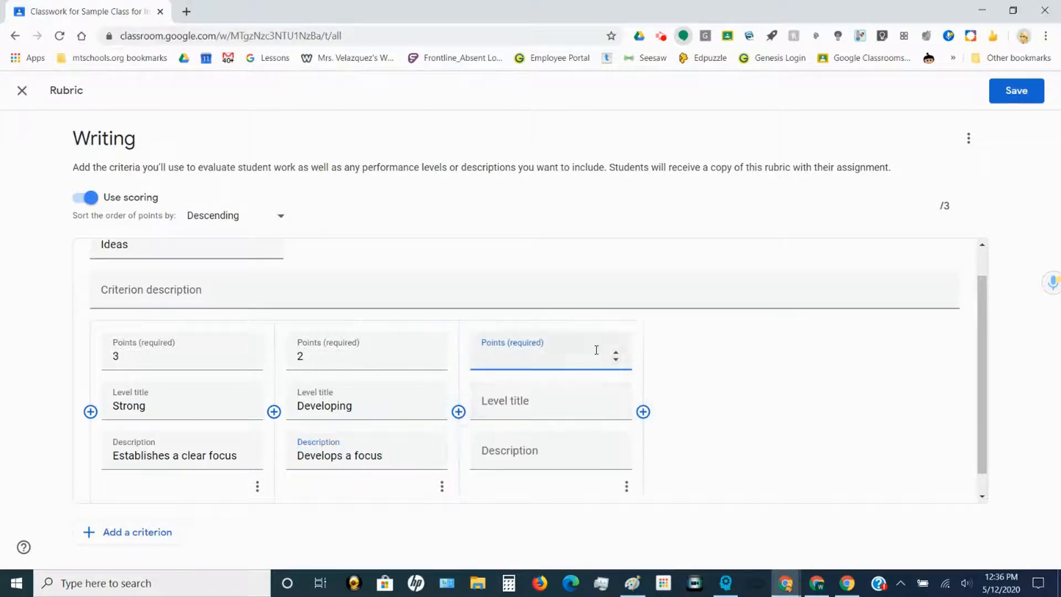
left_click(615, 352)
left_click(558, 416)
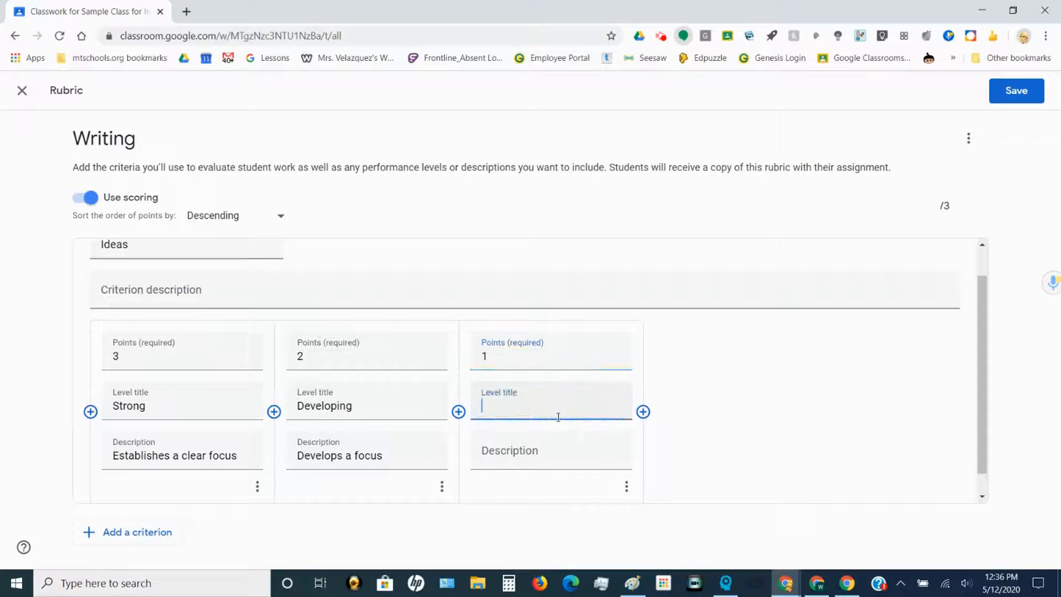
type("Emerging")
left_click(518, 461)
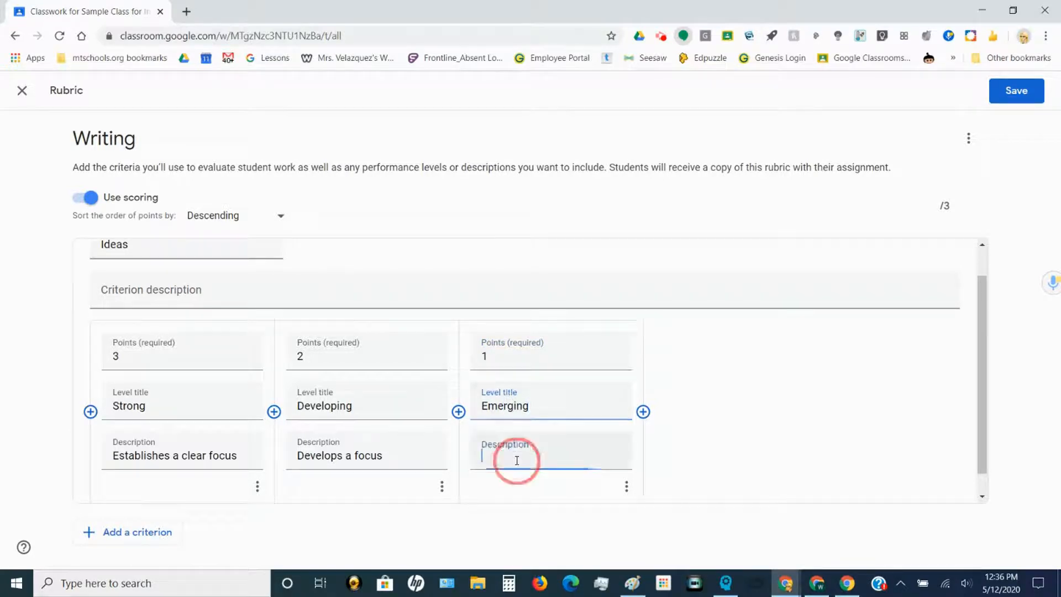
type("Atte")
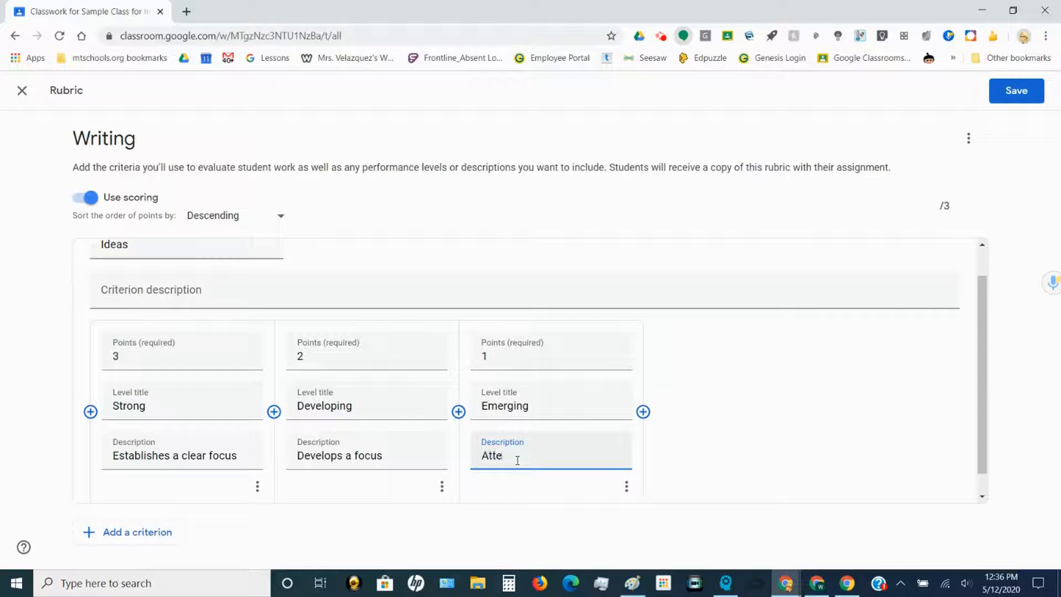
type("mpts at afocu")
key("BackSpace")
key("BackSpace")
key("BackSpace")
key("BackSpace")
type("focus")
left_click(734, 420)
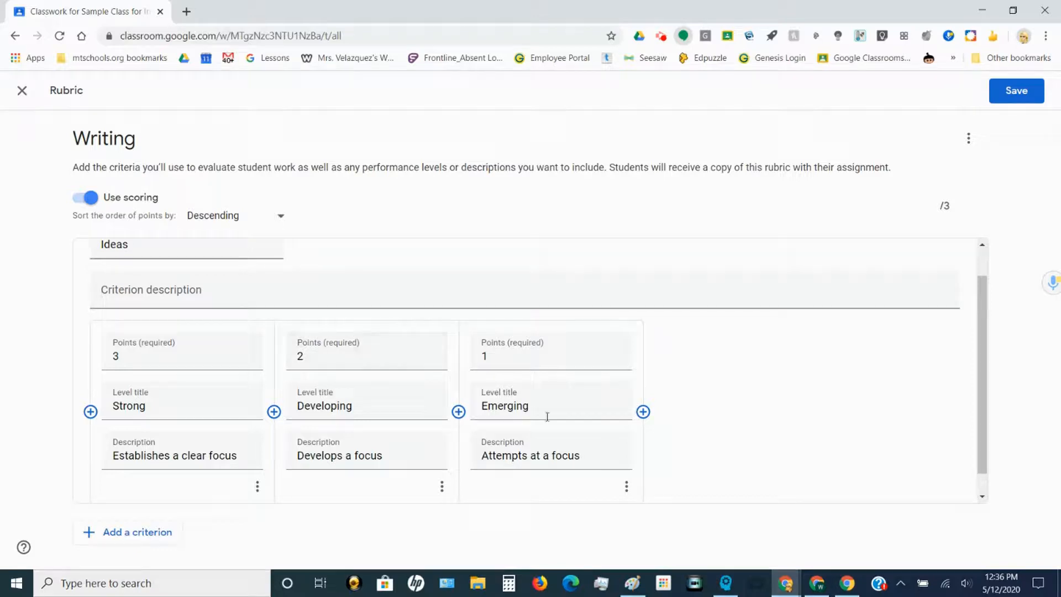
Step: Open the Emerging level's options and close them without deleting anything
left_click(626, 486)
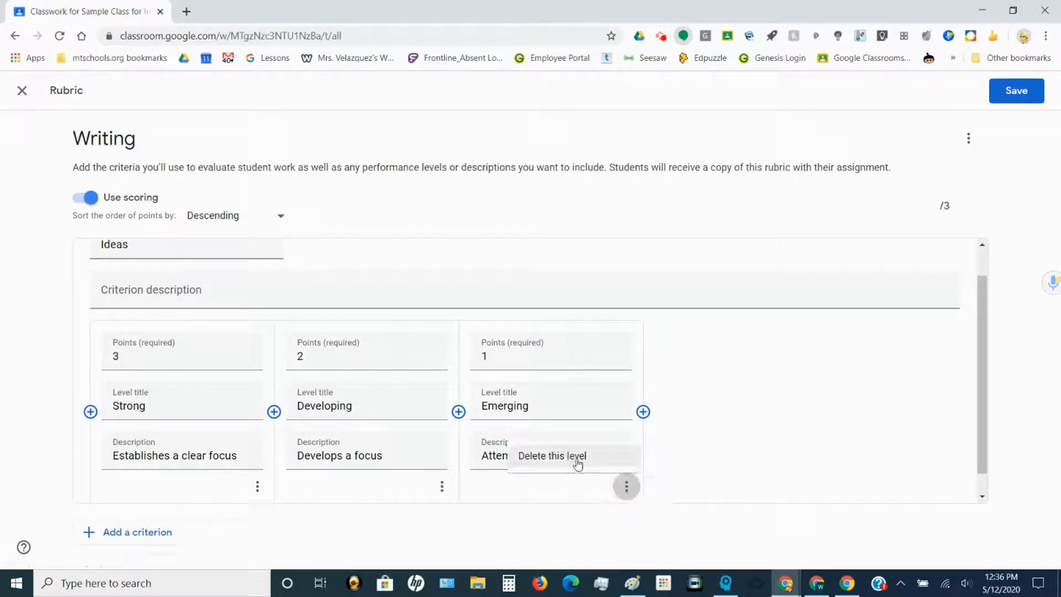
left_click(919, 435)
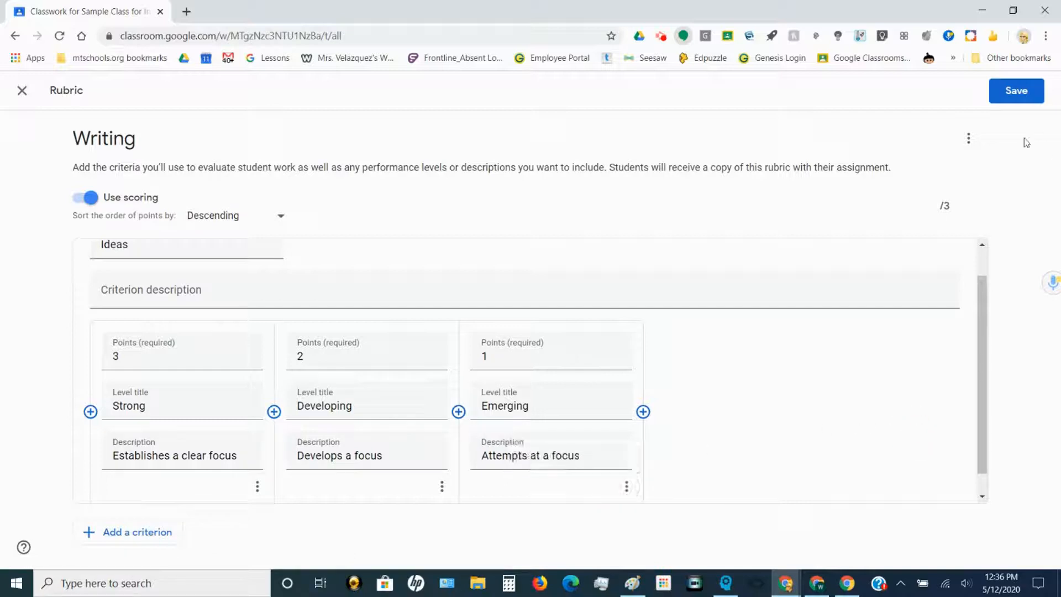
left_click(944, 205)
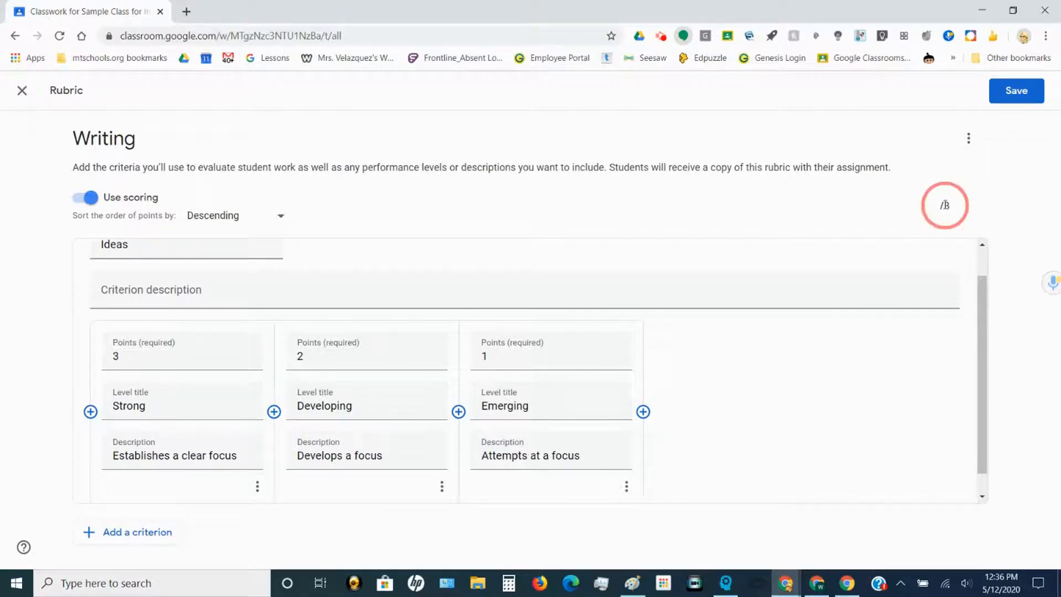
Step: Add an Organization criterion with a 3-point Strong level: 'Established a strong beginning, middle and end'
left_click(145, 539)
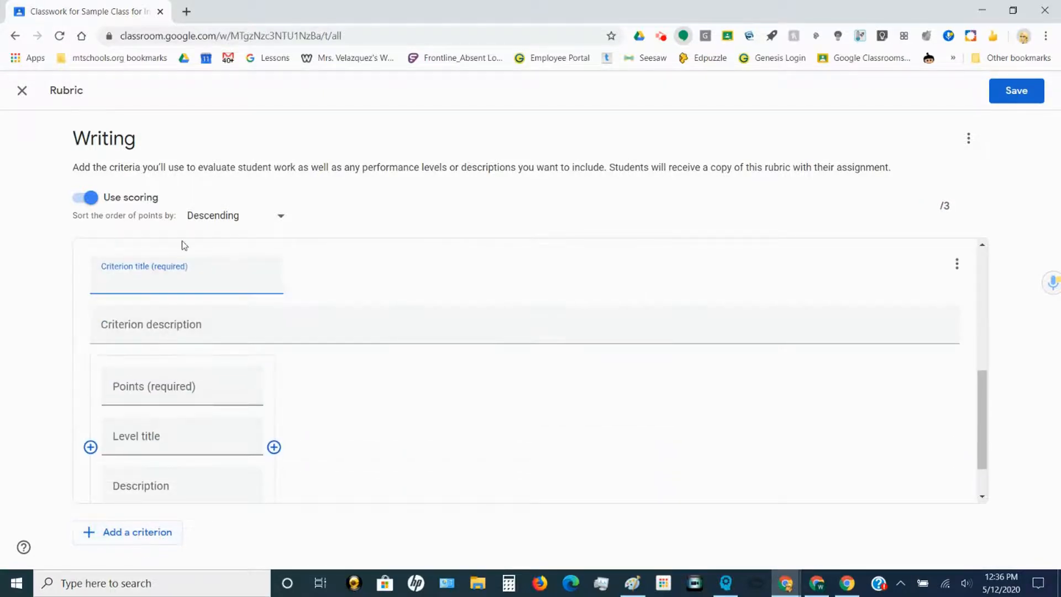
type("Organization")
left_click(246, 388)
left_click(246, 352)
left_click(247, 354)
left_click(219, 409)
type("Strong")
left_click(184, 460)
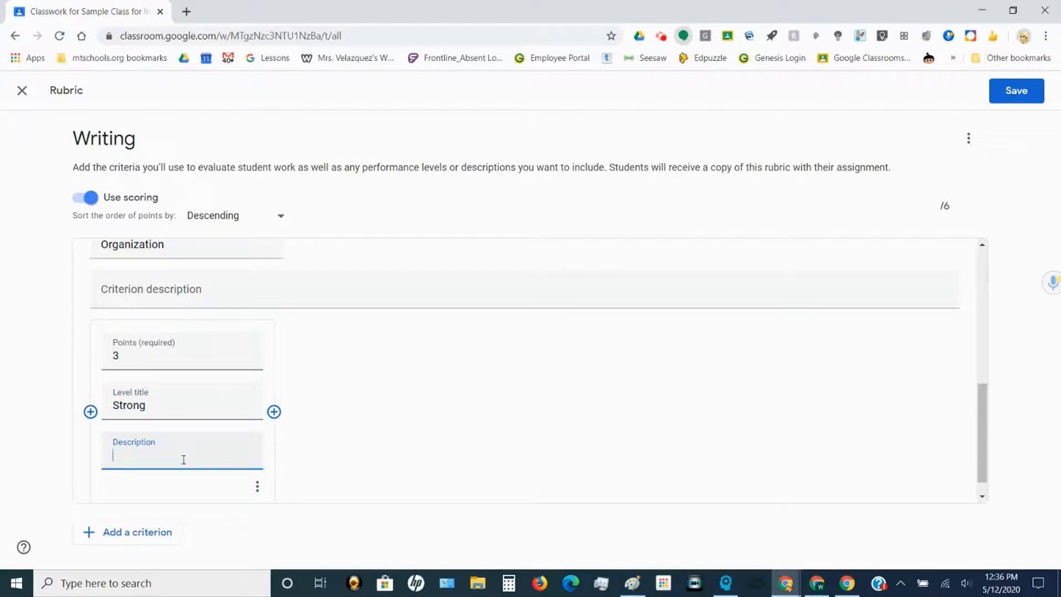
type("Established a strong beginn")
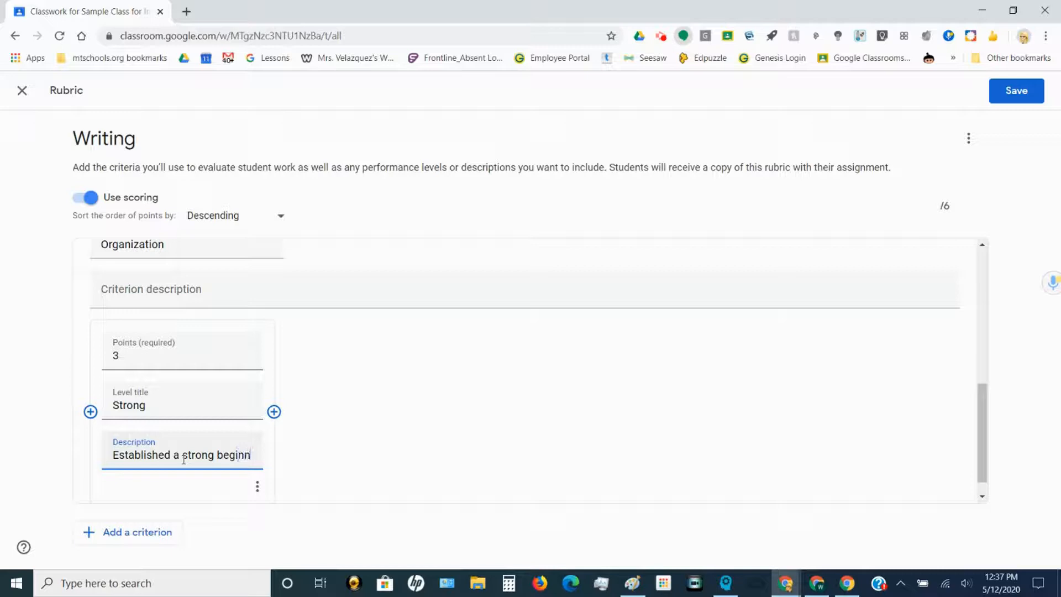
type("ing, m")
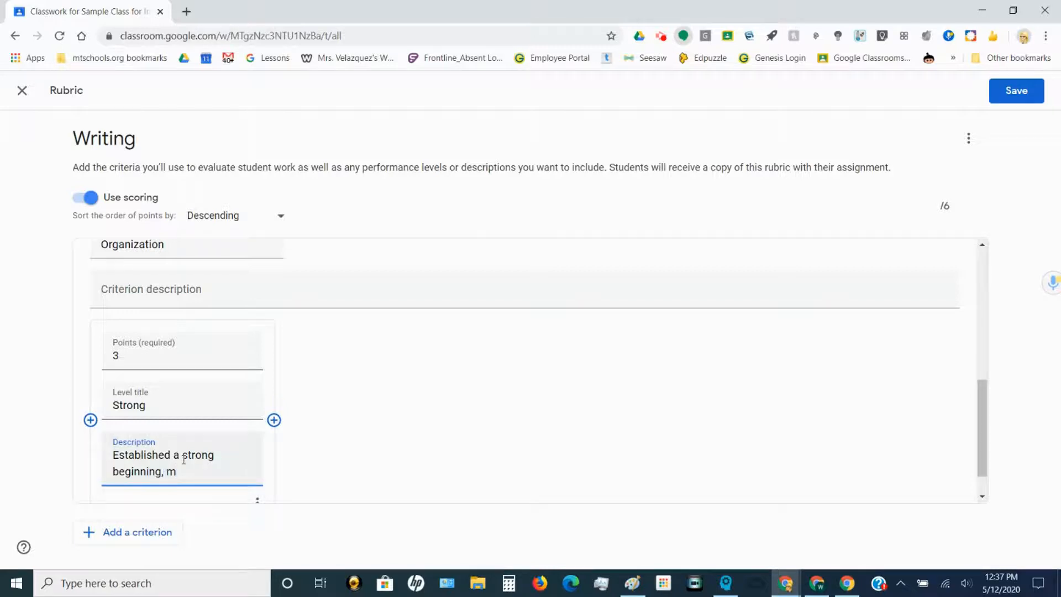
type("iddle and end")
Step: Add a Developing level to Organization, described as an adequate beginning, middle and end
left_click(274, 429)
left_click(430, 319)
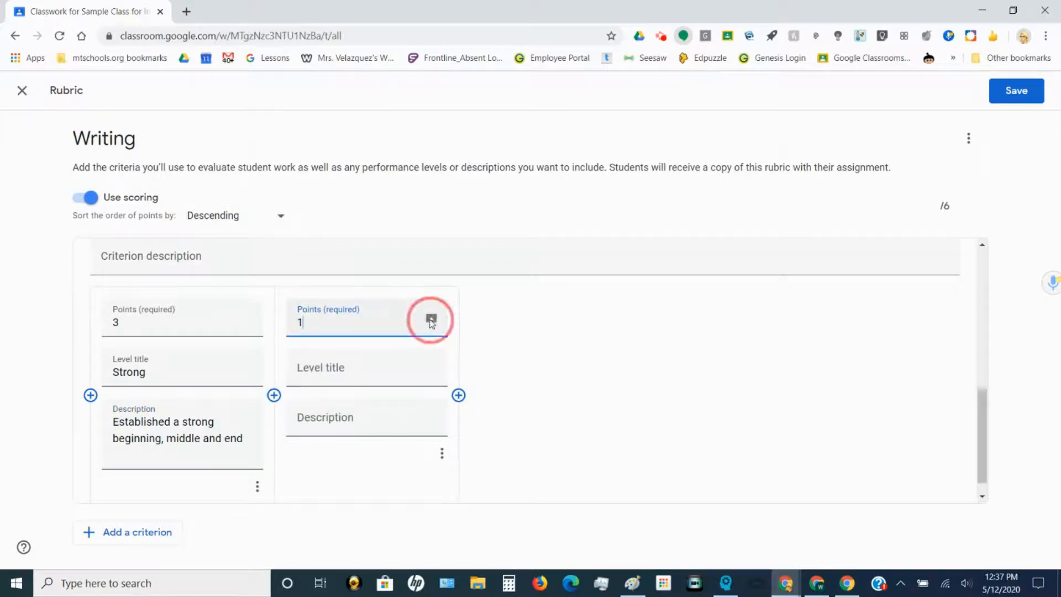
left_click(381, 369)
type("D")
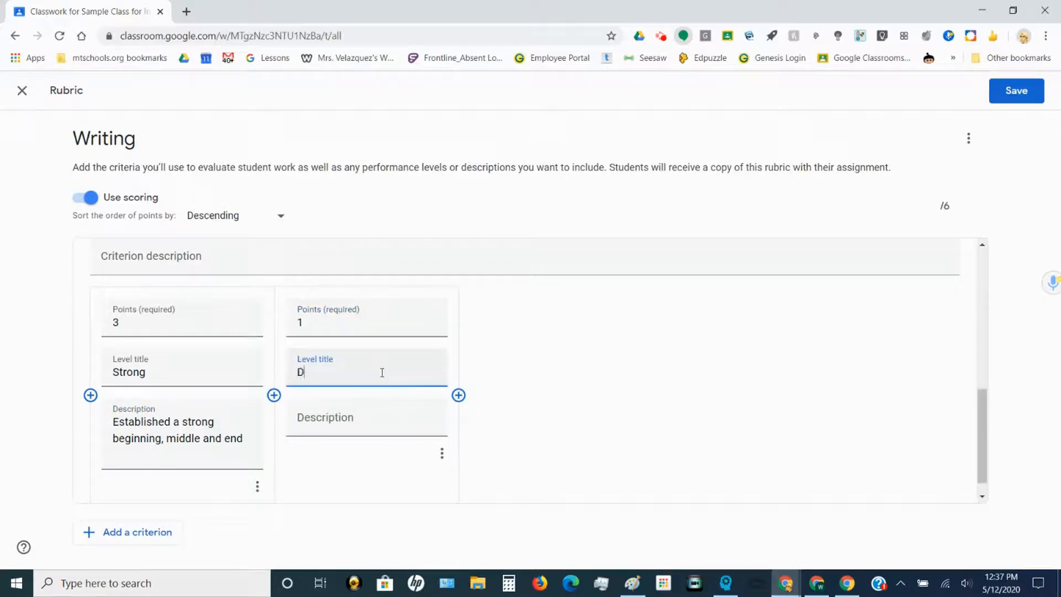
type("eveloping")
left_click(374, 426)
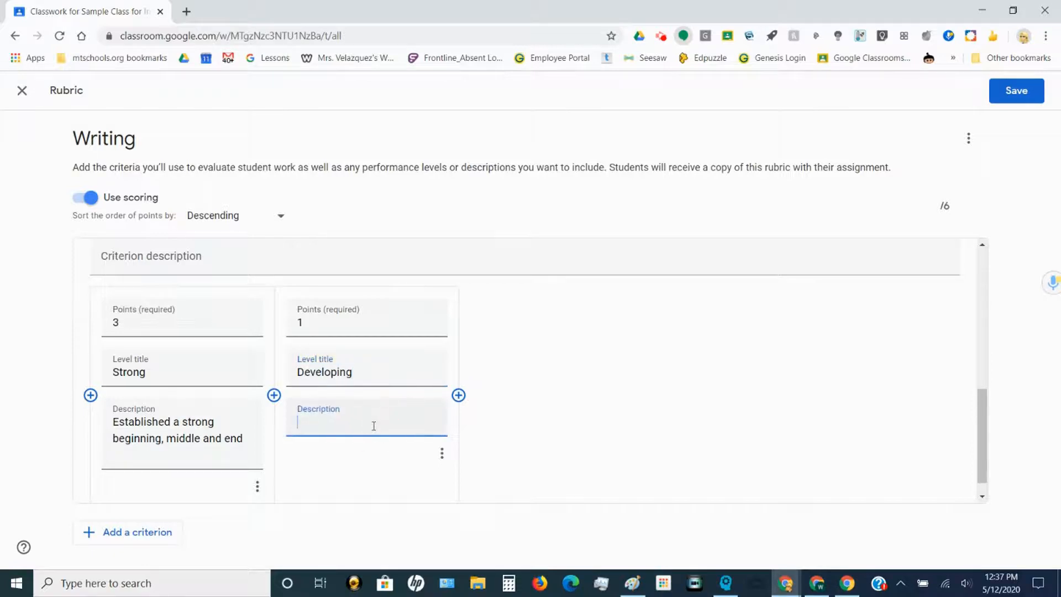
type("Attempts an")
key("BackSpace")
key("BackSpace")
key("BackSpace")
type("s an adequate beginning")
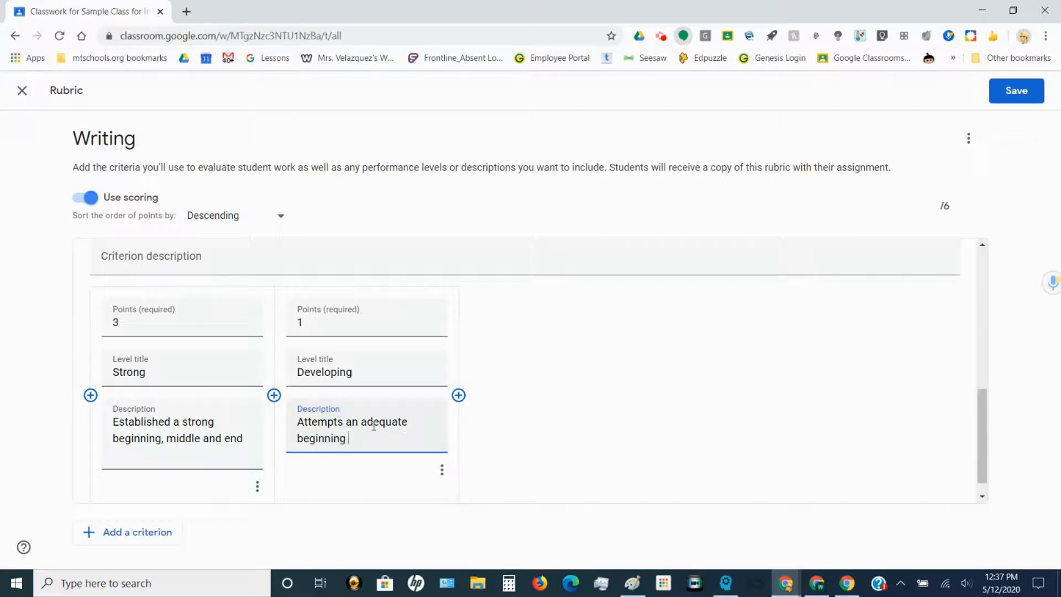
type(", middle and end")
Step: Set Developing to 2 points and add a 1-point Emerging level: some evidence of beginning, middle, end
left_click(459, 395)
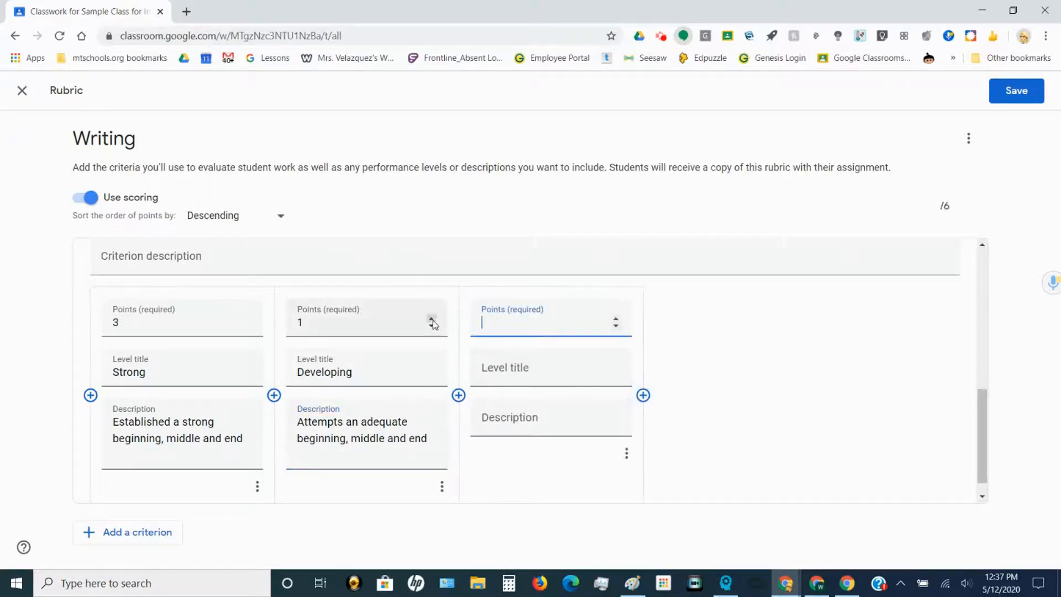
left_click(431, 318)
left_click(617, 319)
left_click(616, 319)
left_click(615, 326)
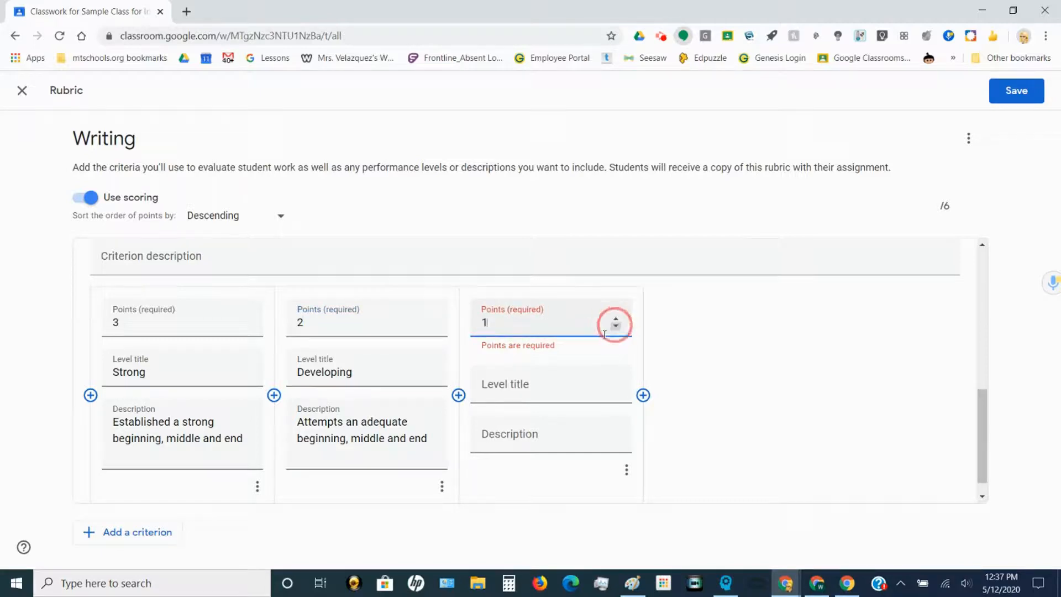
left_click(569, 385)
type("Emerging")
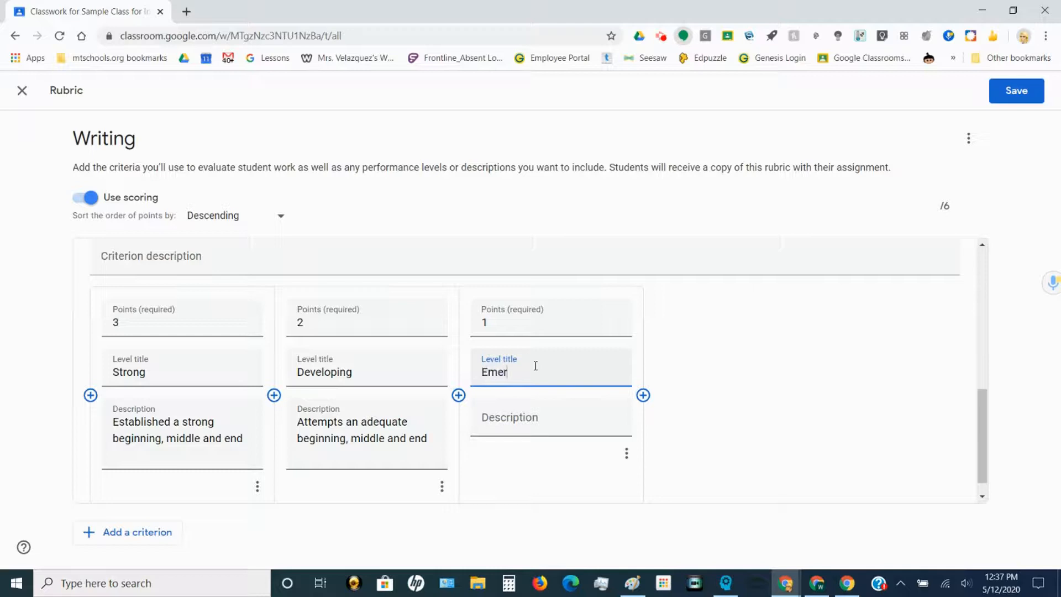
left_click(539, 423)
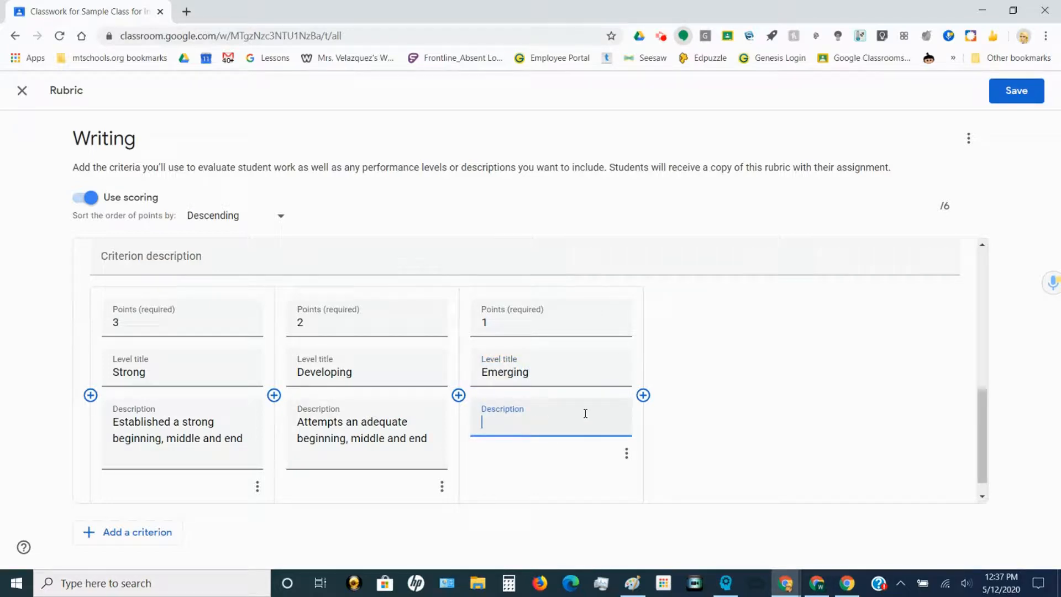
type("Some evi")
type("denc")
type("e ")
type("of")
type(" a")
type("s")
type("nni")
type("ng, middle a")
type("nd end")
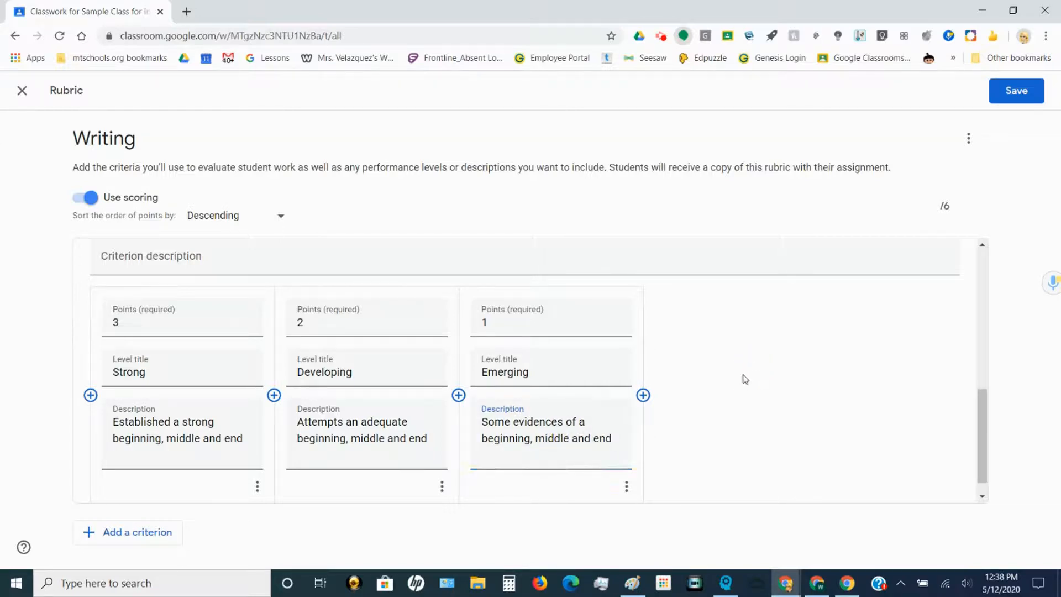
left_click(946, 205)
left_click(949, 211)
Step: Save the 2-criteria, 6-point rubric and start assigning the Writing assignment
left_click(1017, 89)
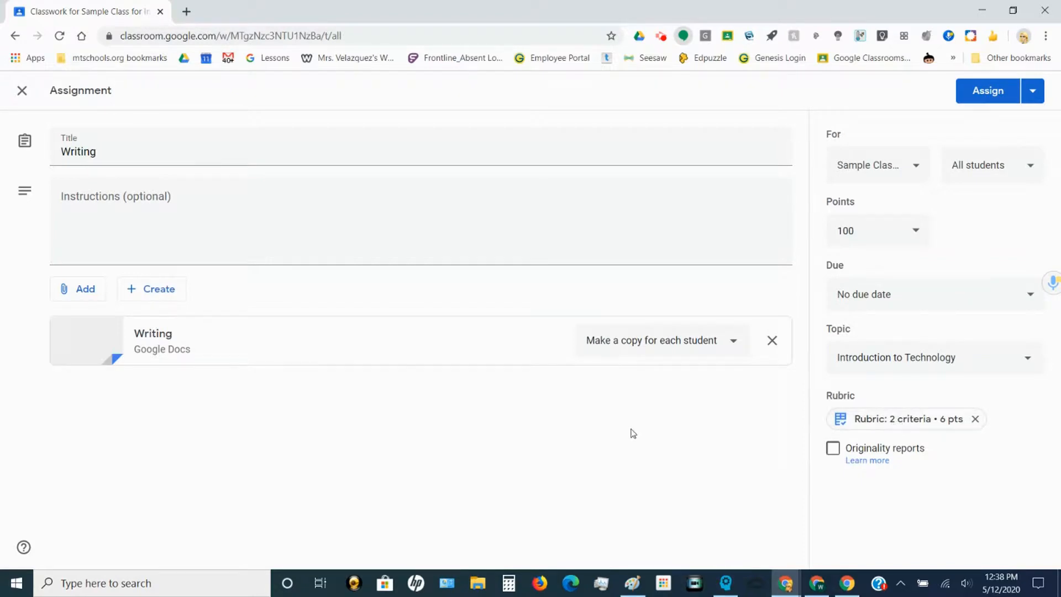
left_click(991, 98)
Step: Confirm assigning Writing to all students, then switch to the student's browser window
left_click(612, 357)
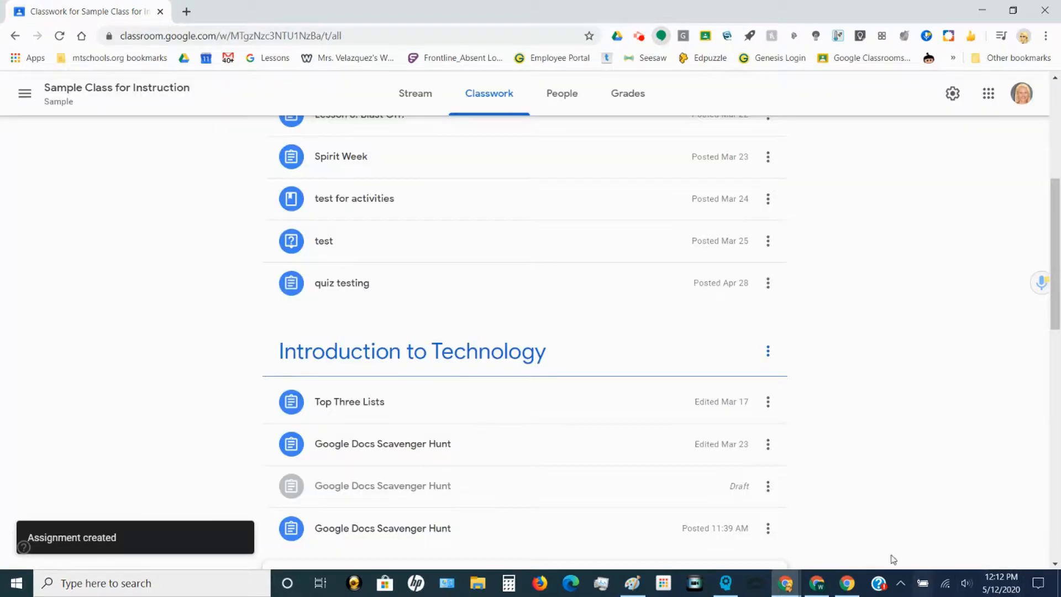
left_click(817, 583)
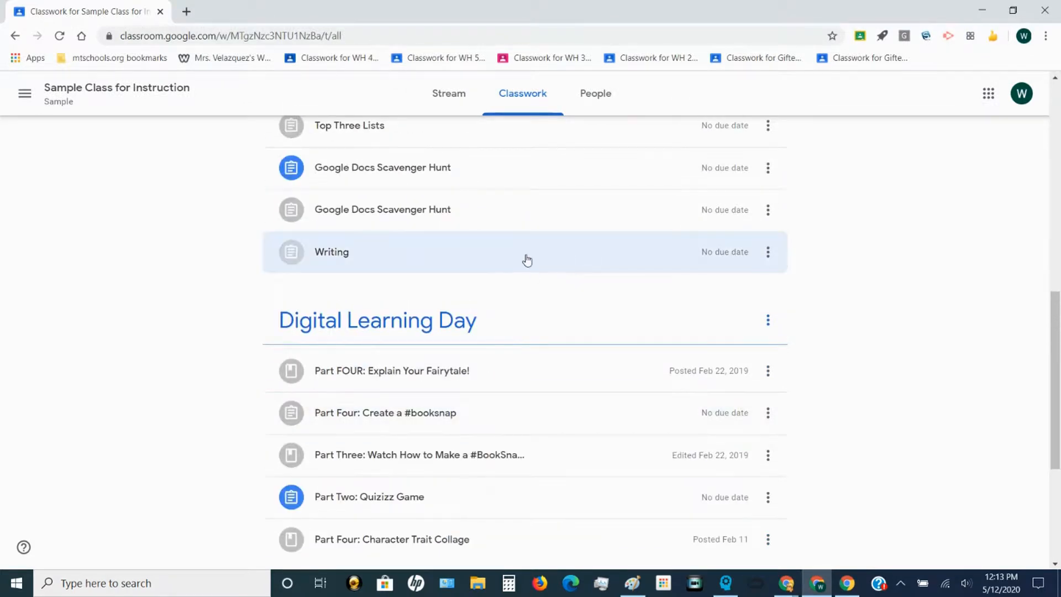
Step: As the student, open the Writing details page and expand the Ideas and Organization criteria
left_click(527, 260)
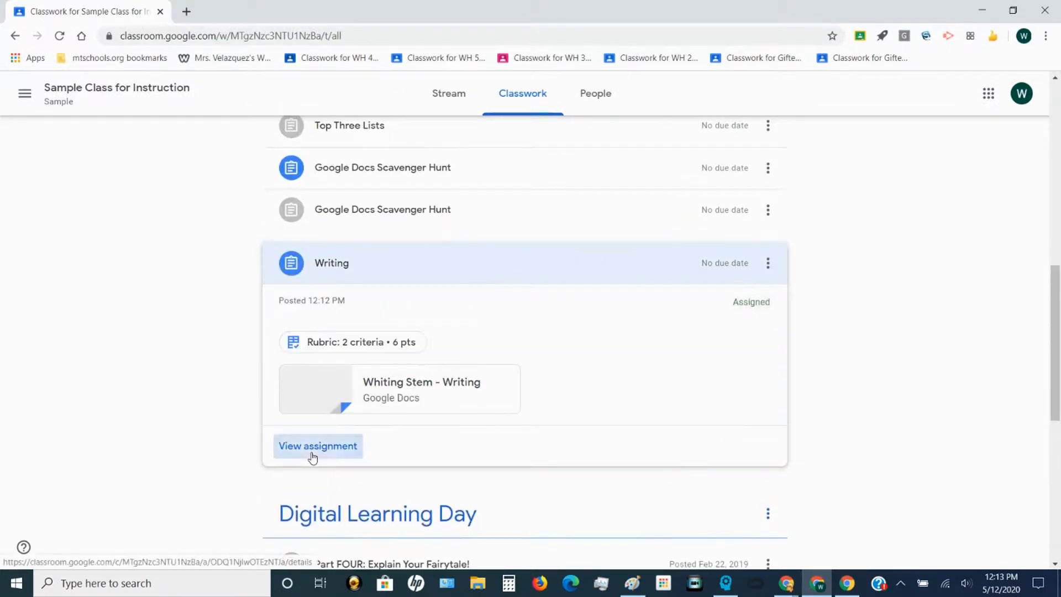
left_click(311, 451)
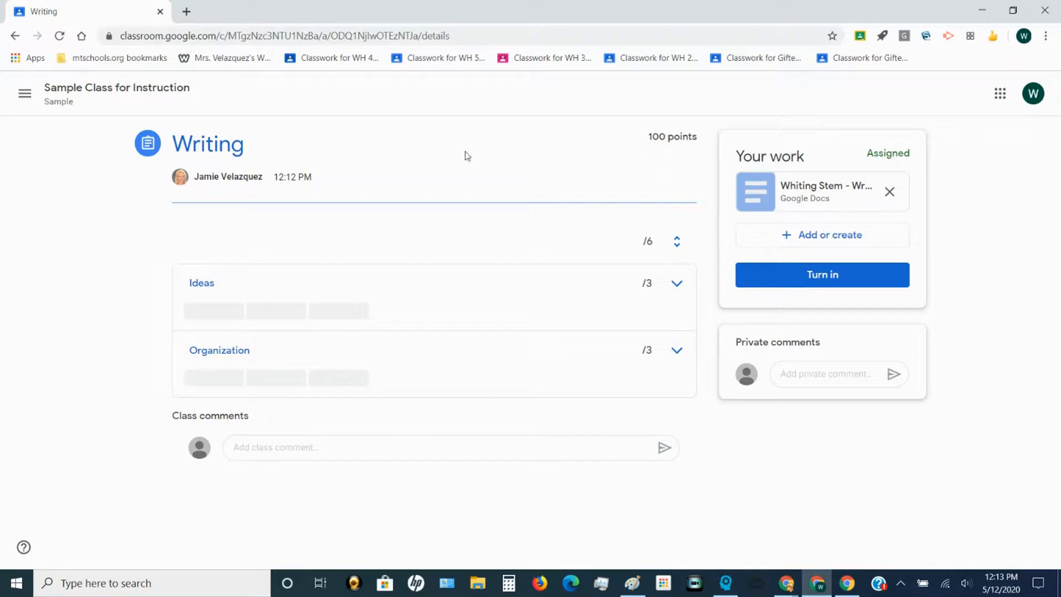
left_click(685, 291)
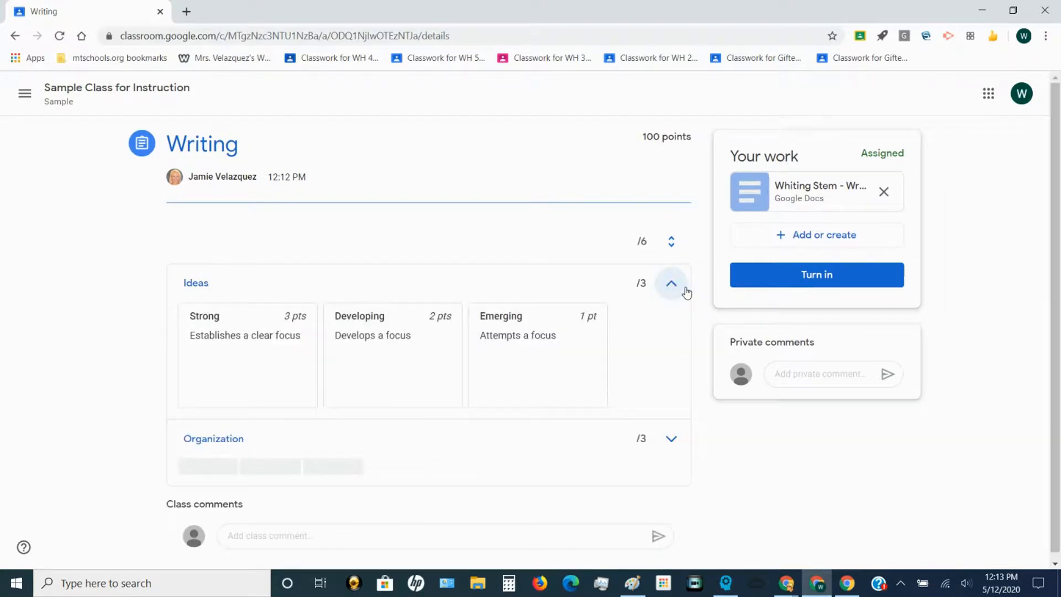
left_click(676, 441)
scroll(225, 250, "down", 3)
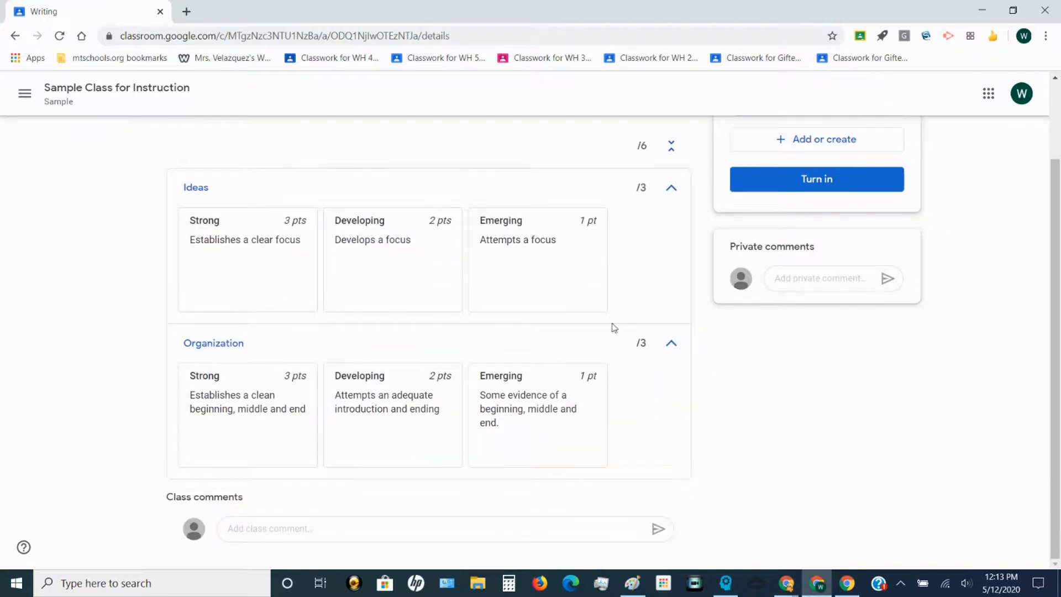
scroll(600, 486, "up", 3)
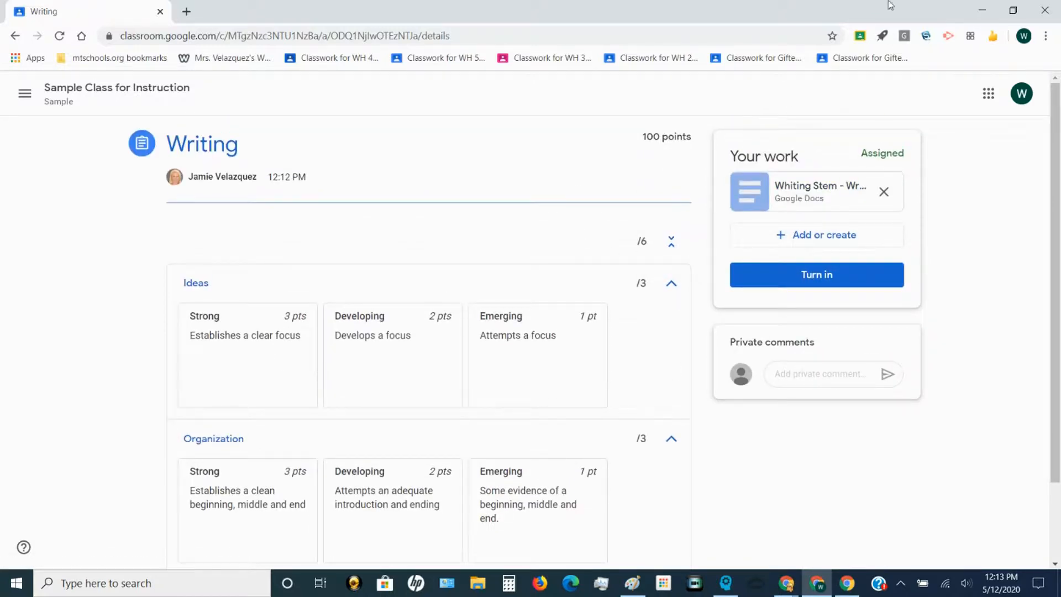
Step: Turn in the student's Writing document and return to the teacher's Classwork window
left_click(804, 279)
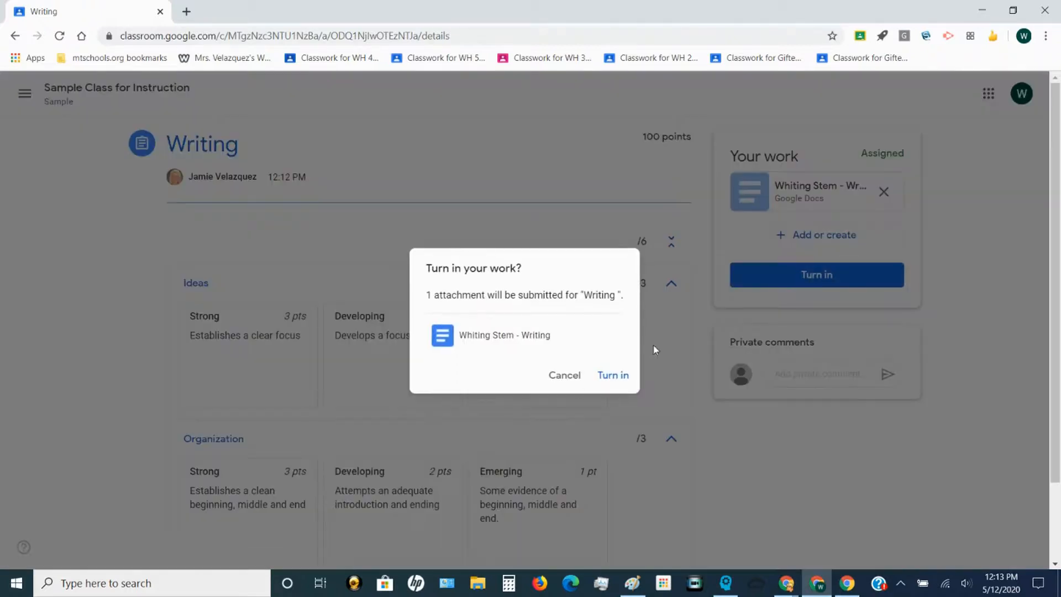
left_click(622, 377)
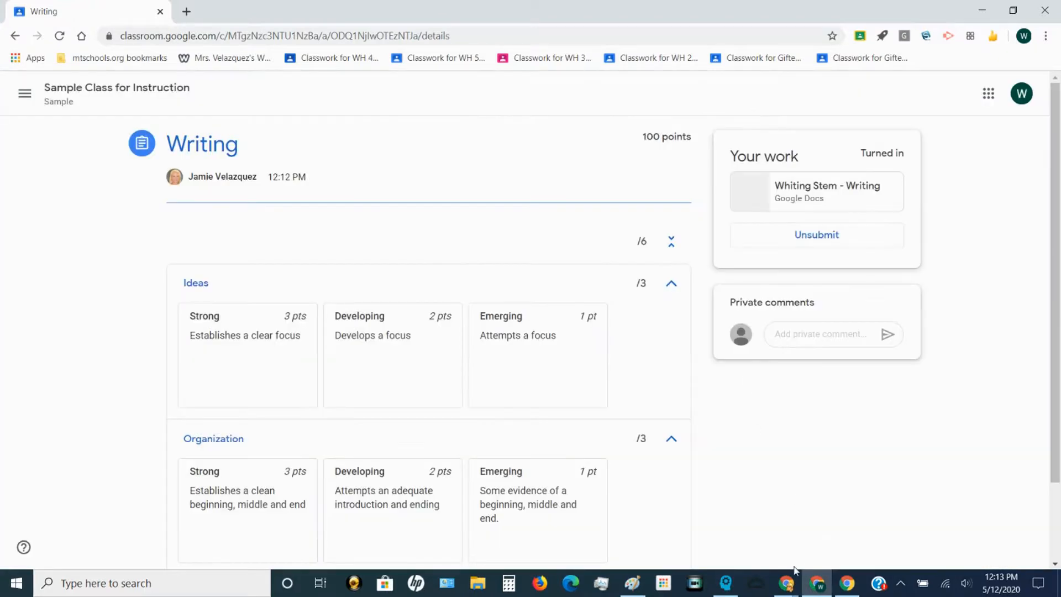
mouse_move(795, 581)
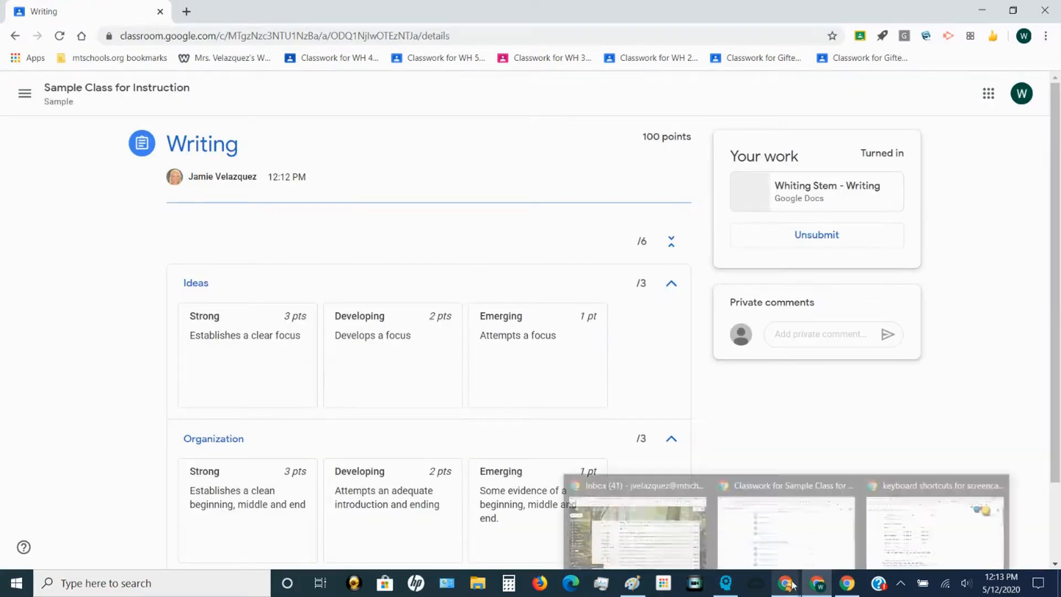
left_click(831, 555)
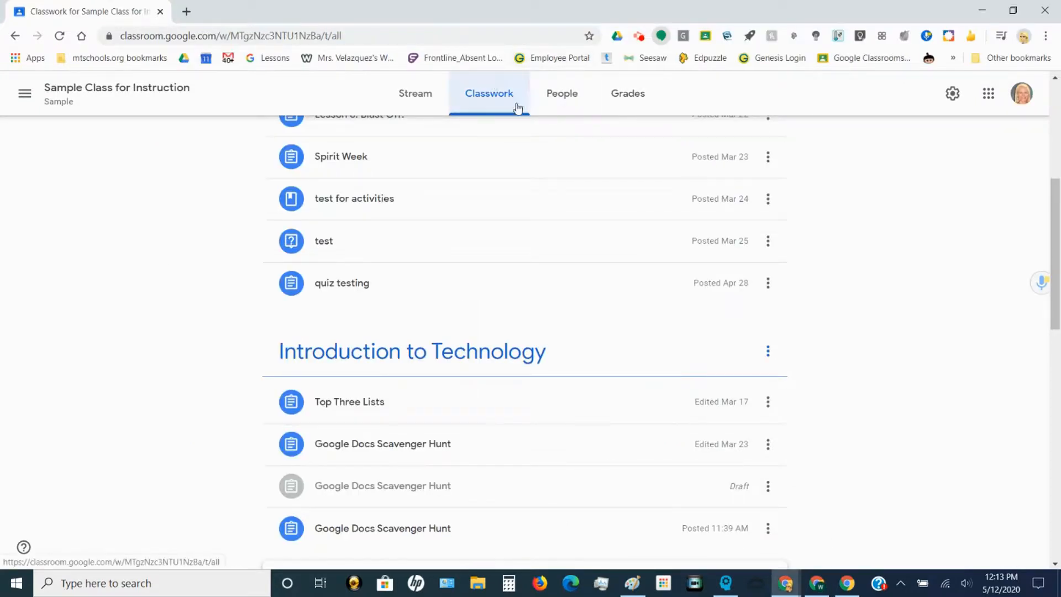
Step: Open the student's turned-in Writing doc in the grading tool with the 6-point rubric
scroll(509, 197, "down", 4)
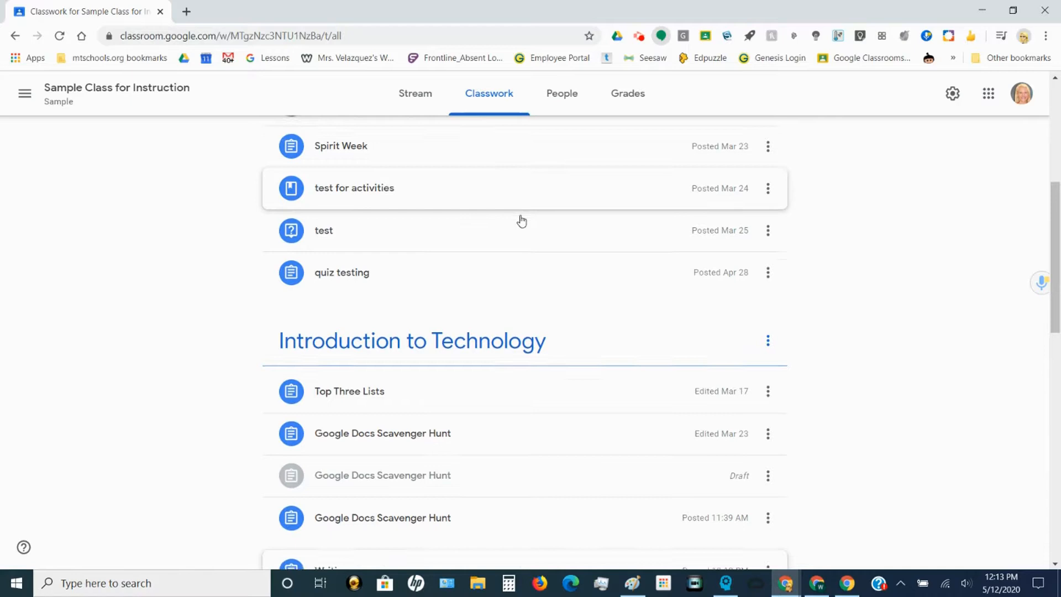
scroll(557, 425, "down", 4)
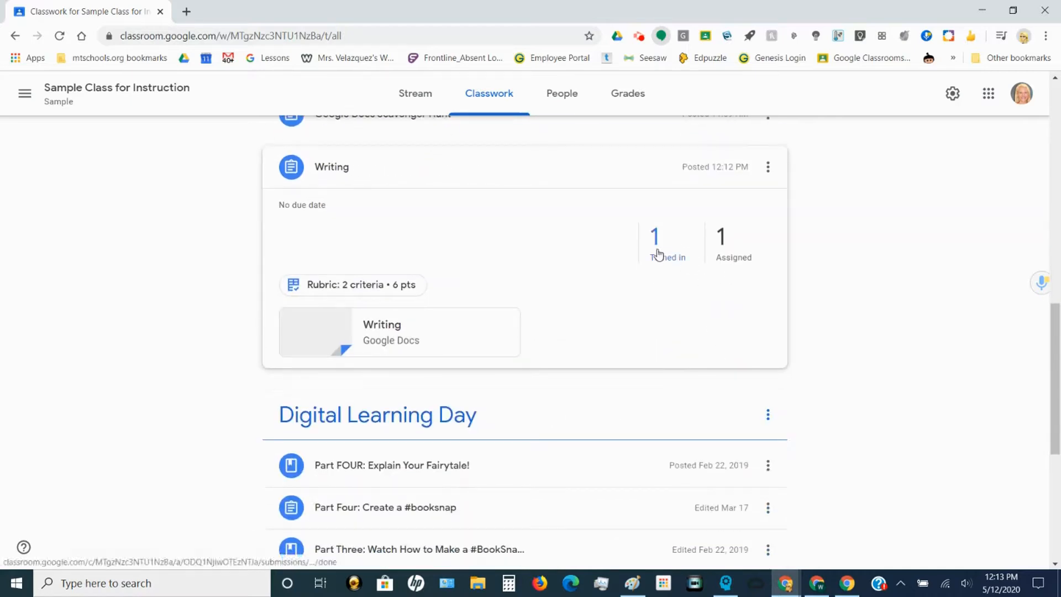
left_click(658, 254)
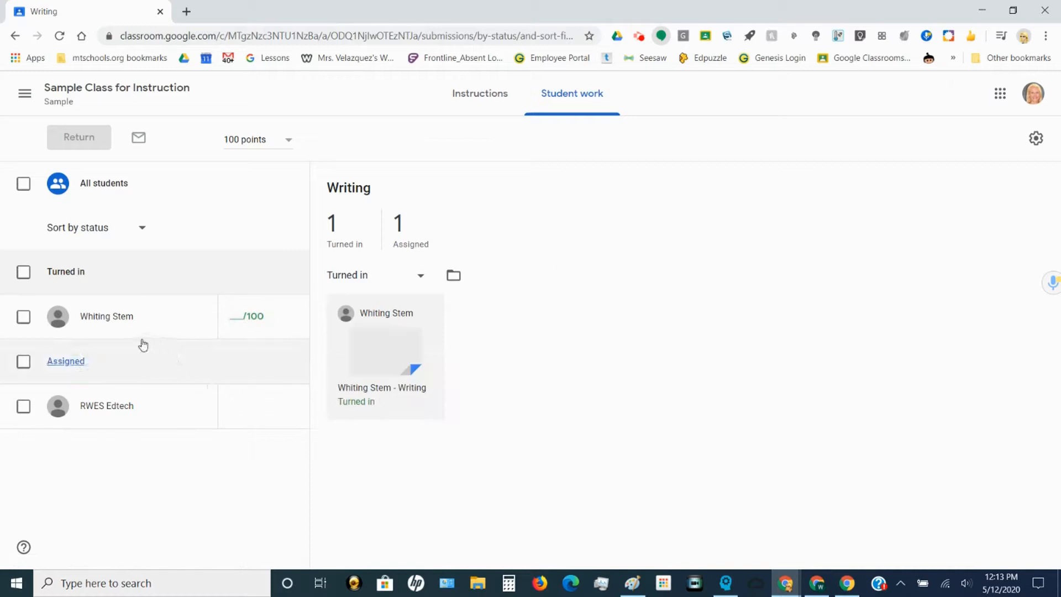
left_click(104, 320)
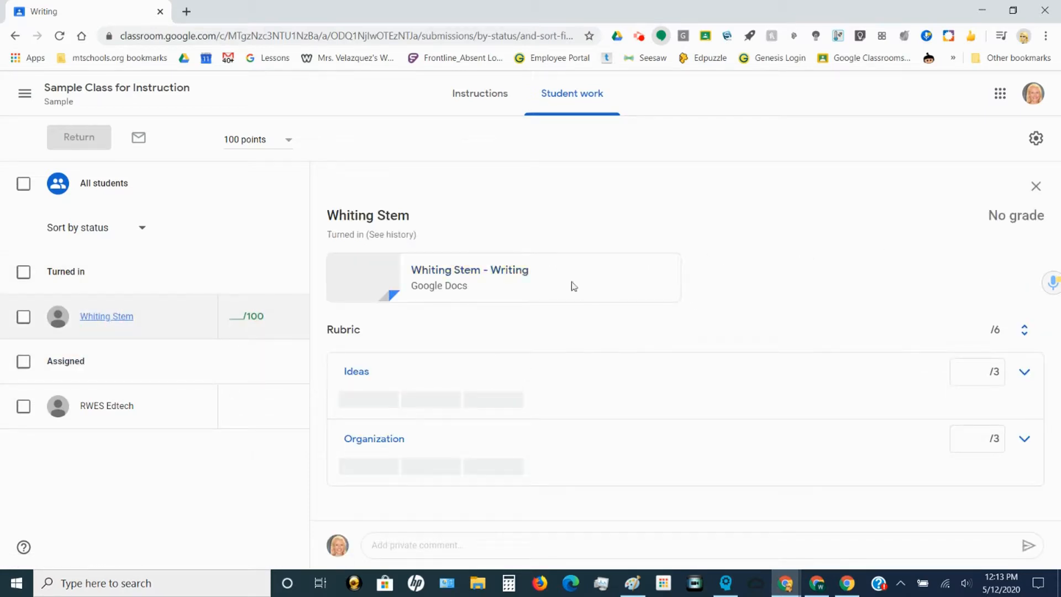
left_click(439, 273)
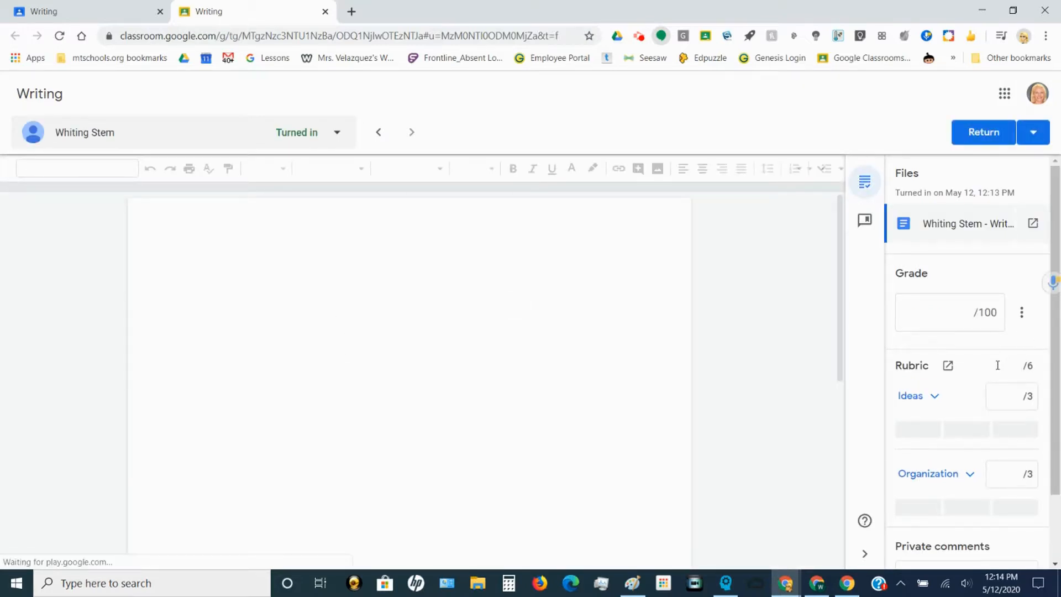
Step: Score the rubric: Ideas as Developing (2 points) and Organization as Strong (3 points)
scroll(958, 354, "down", 2)
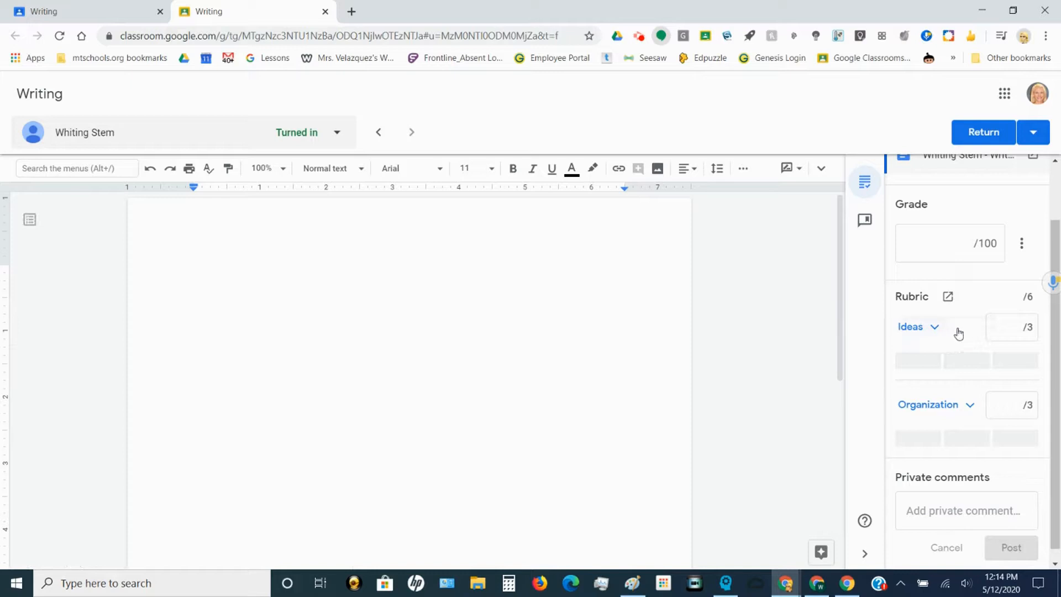
left_click(936, 331)
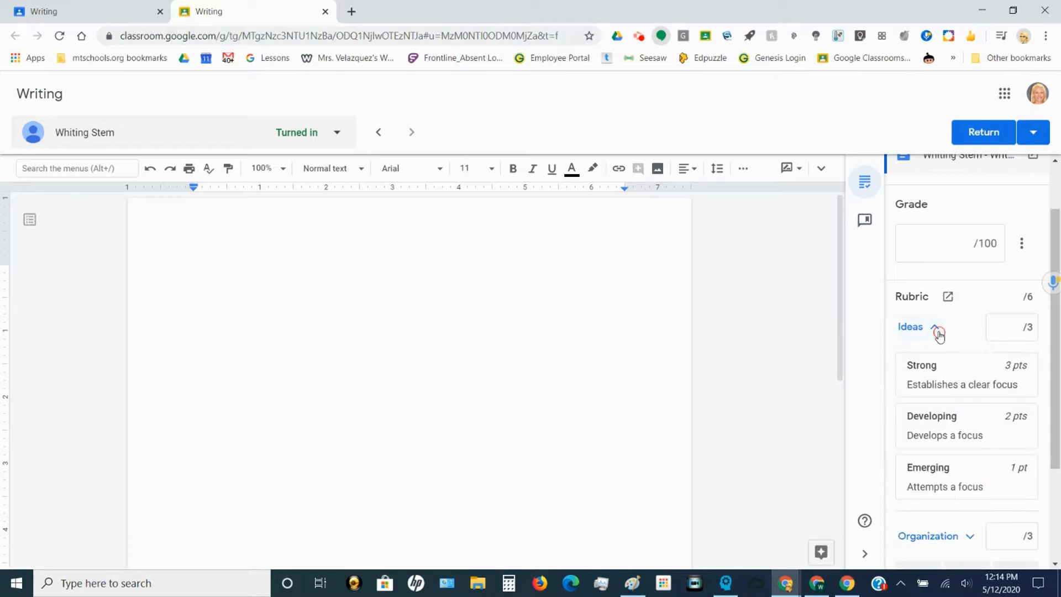
left_click(1019, 328)
left_click(967, 429)
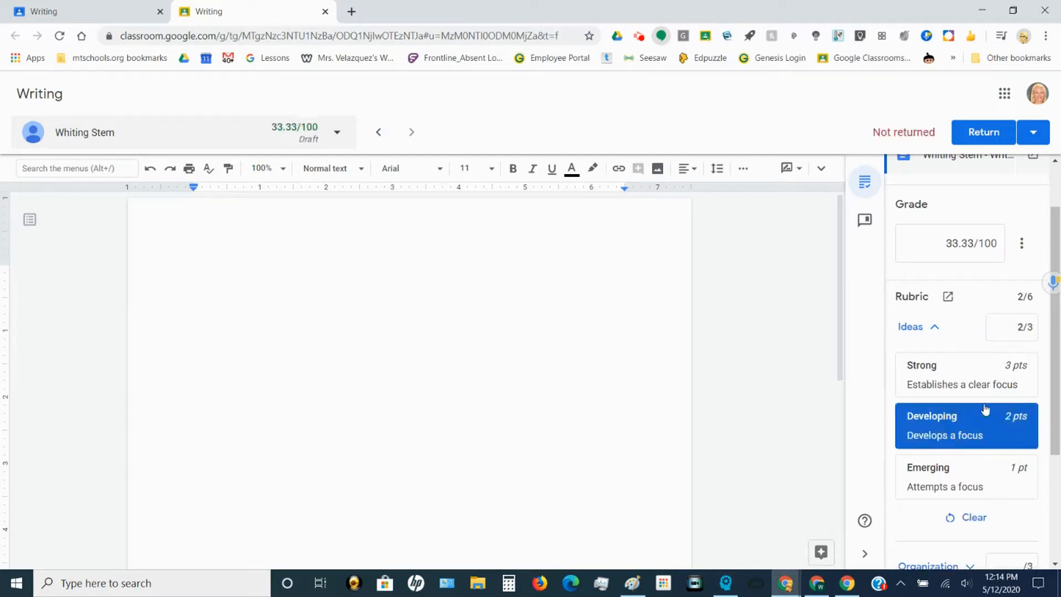
scroll(1007, 360, "down", 2)
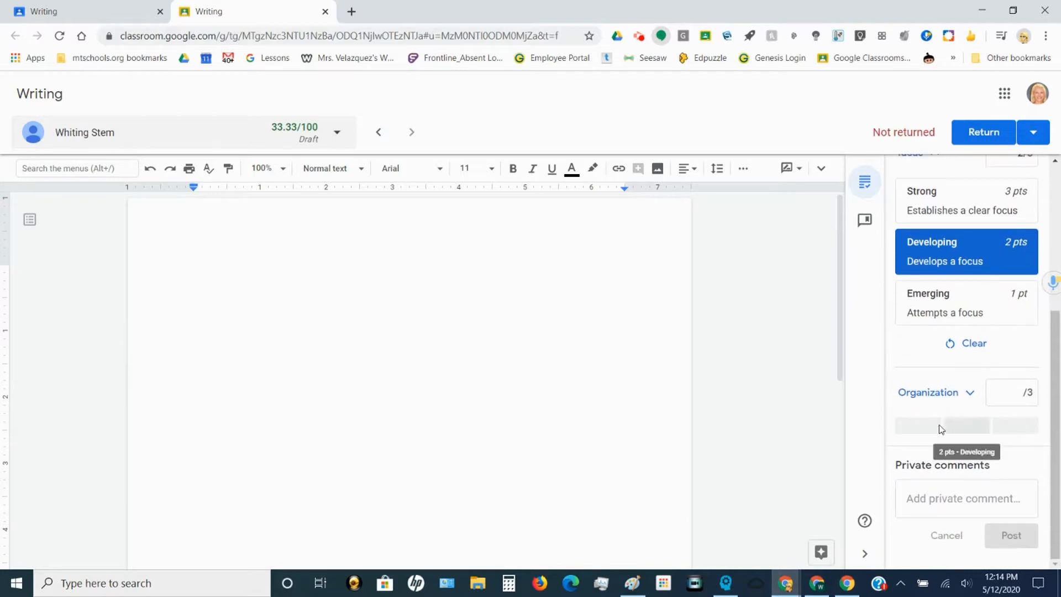
left_click(975, 403)
left_click(972, 291)
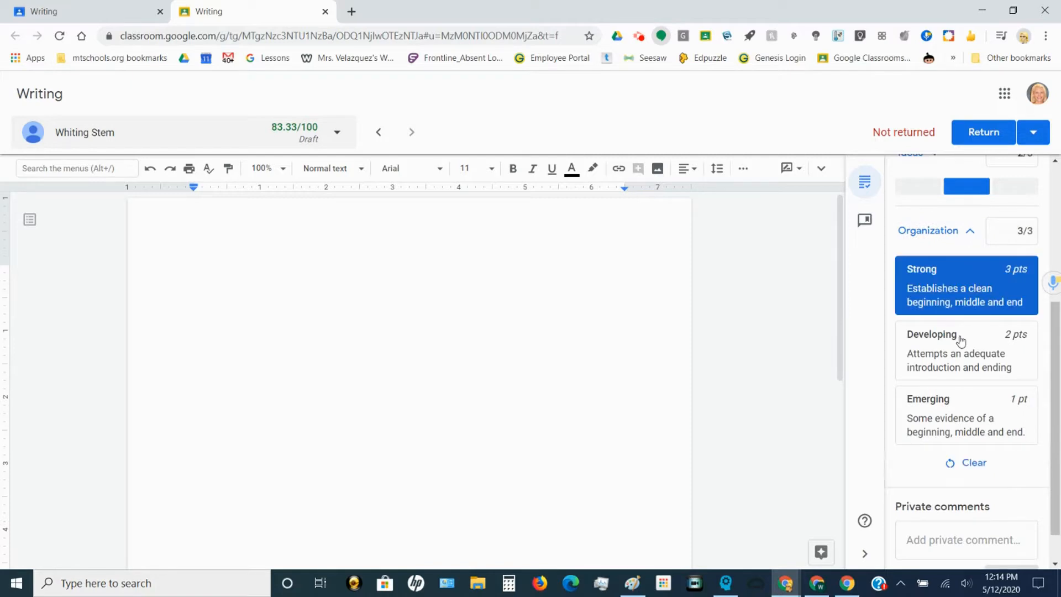
scroll(962, 343, "up", 5)
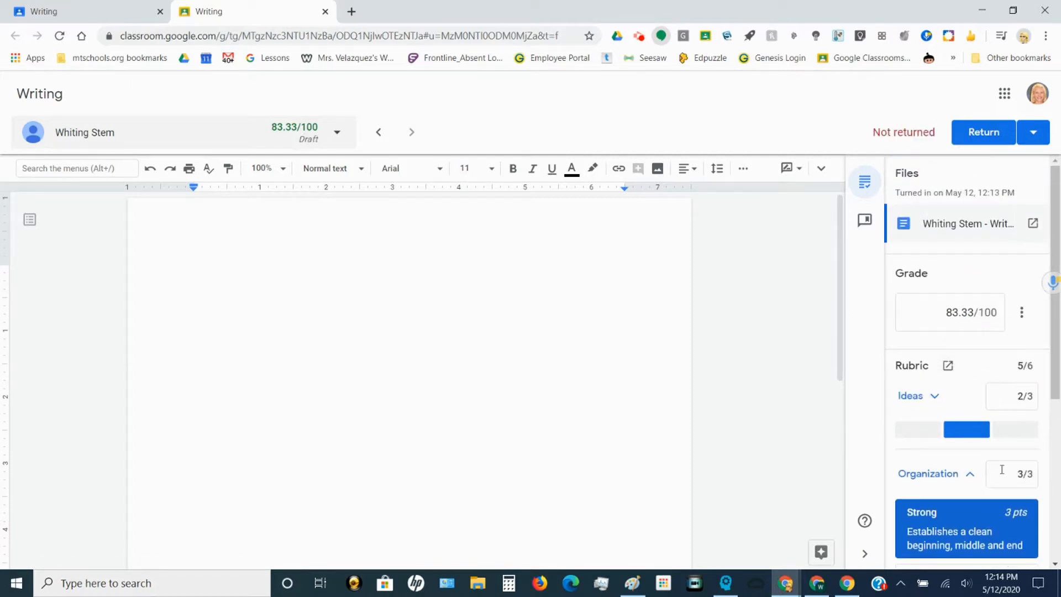
Step: Check that the rubric totals 5/6 and the draft grade reads 83.33/100
left_click_drag(1018, 366, 1029, 366)
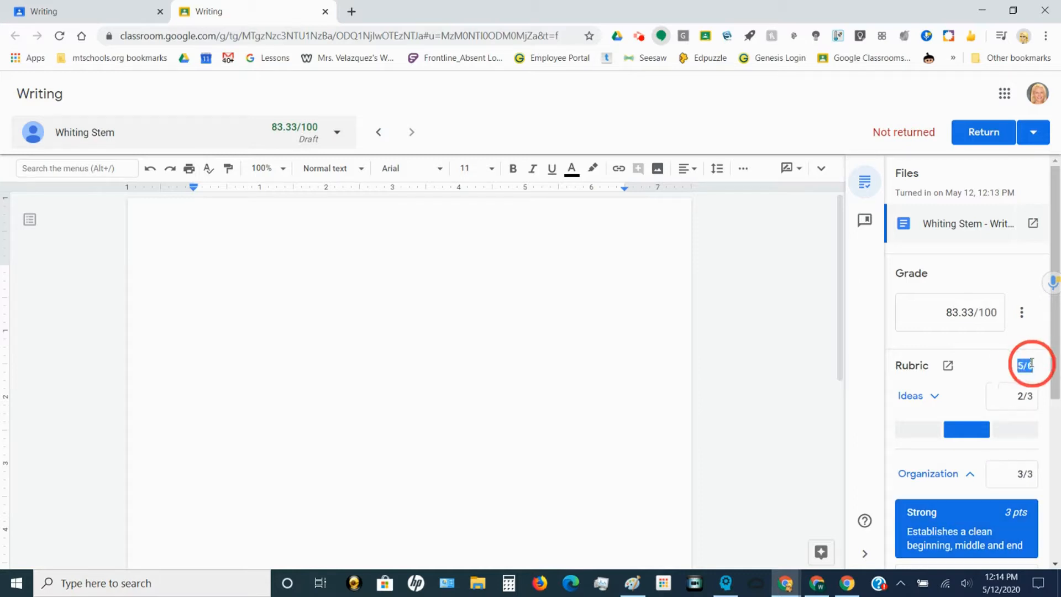
left_click(939, 312)
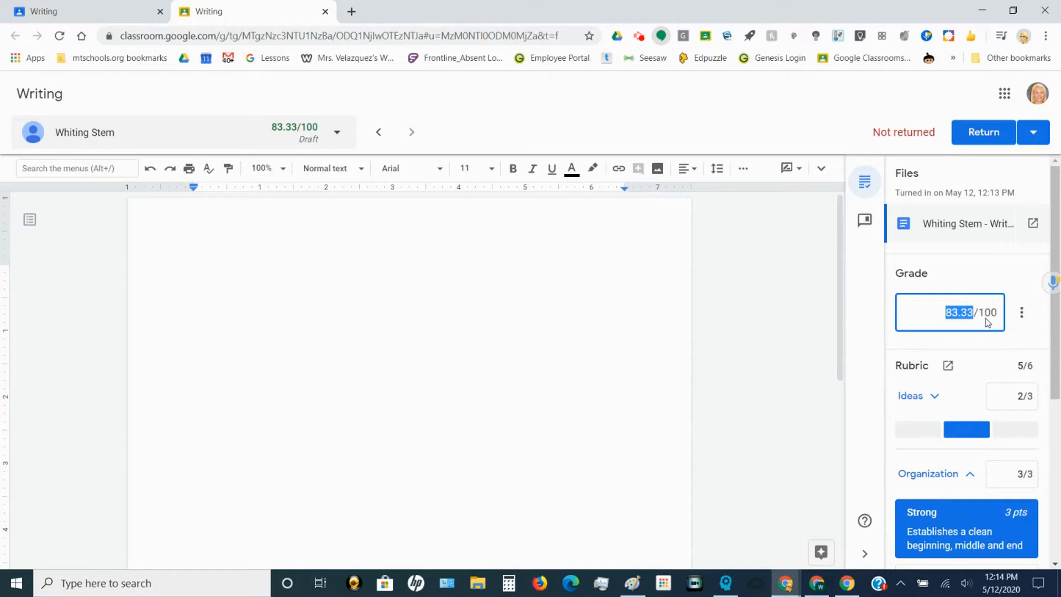
left_click(865, 304)
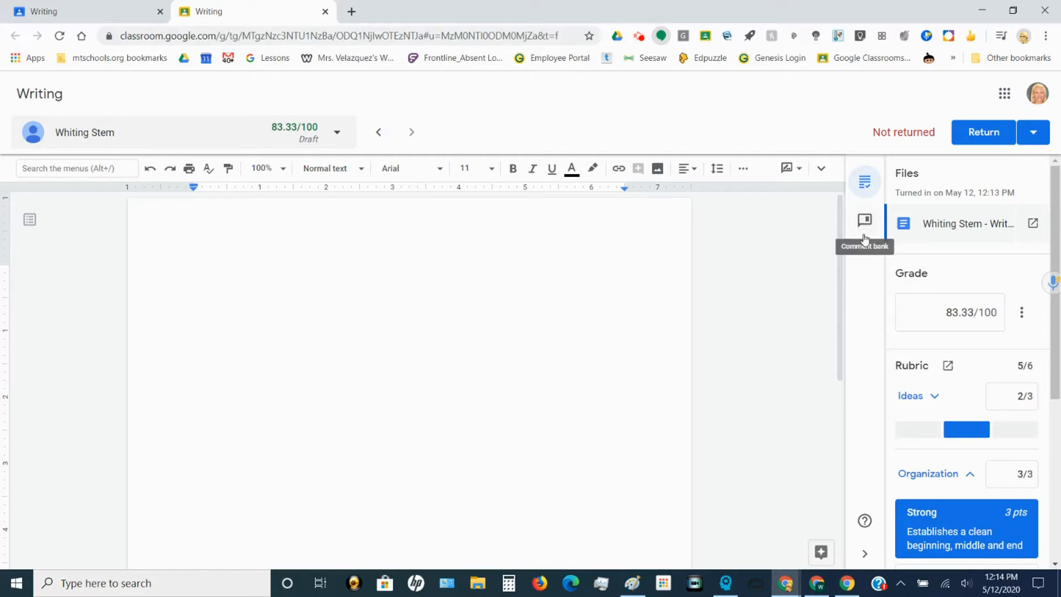
scroll(929, 447, "down", 5)
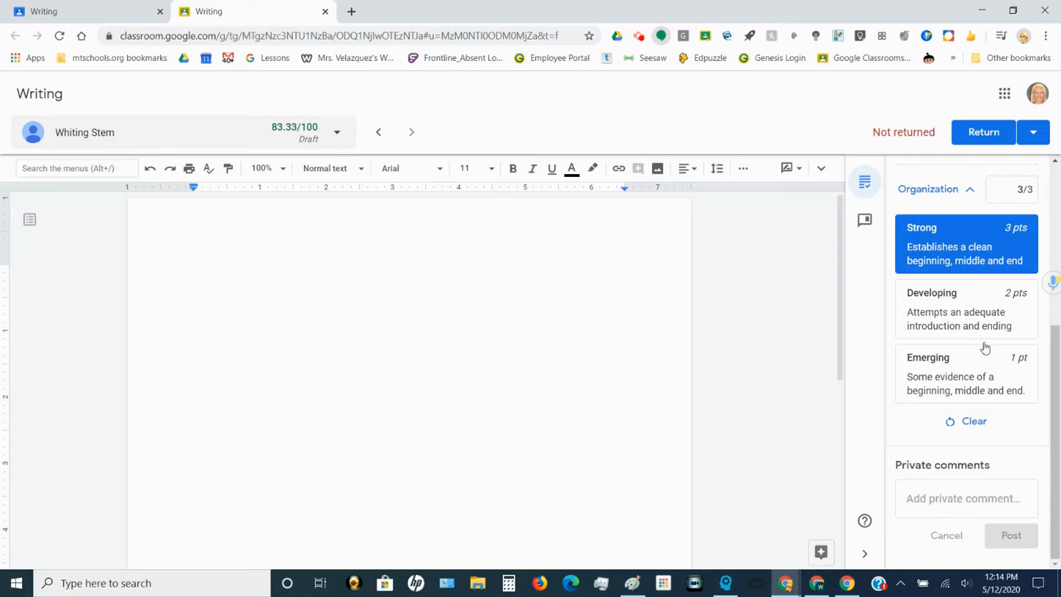
scroll(955, 348, "up", 3)
scroll(956, 318, "up", 3)
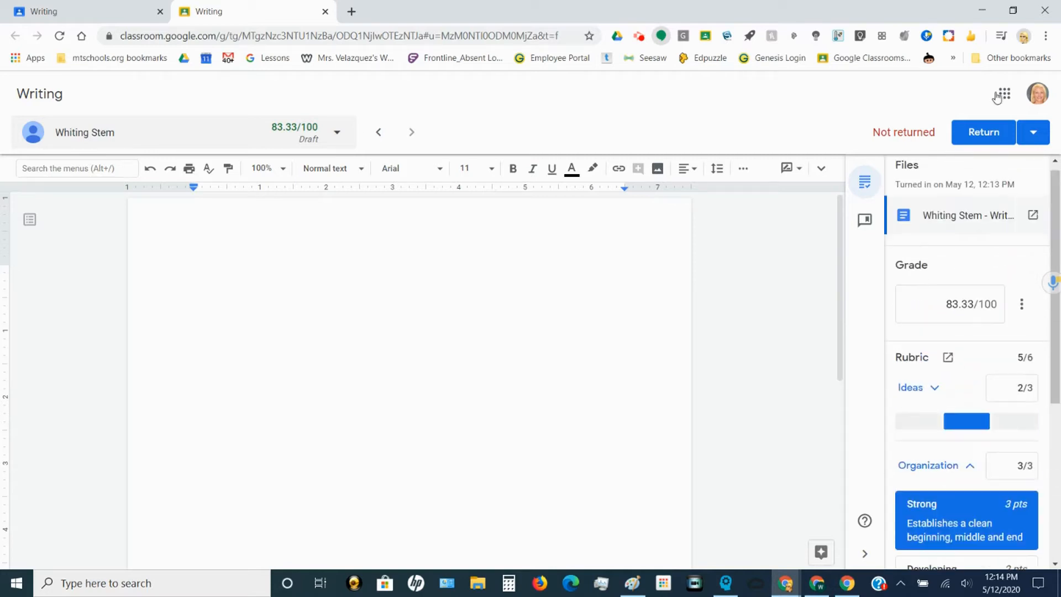
Step: Return the 83.33/100 graded work to the student and switch to the student's browser window
left_click(974, 140)
left_click(663, 372)
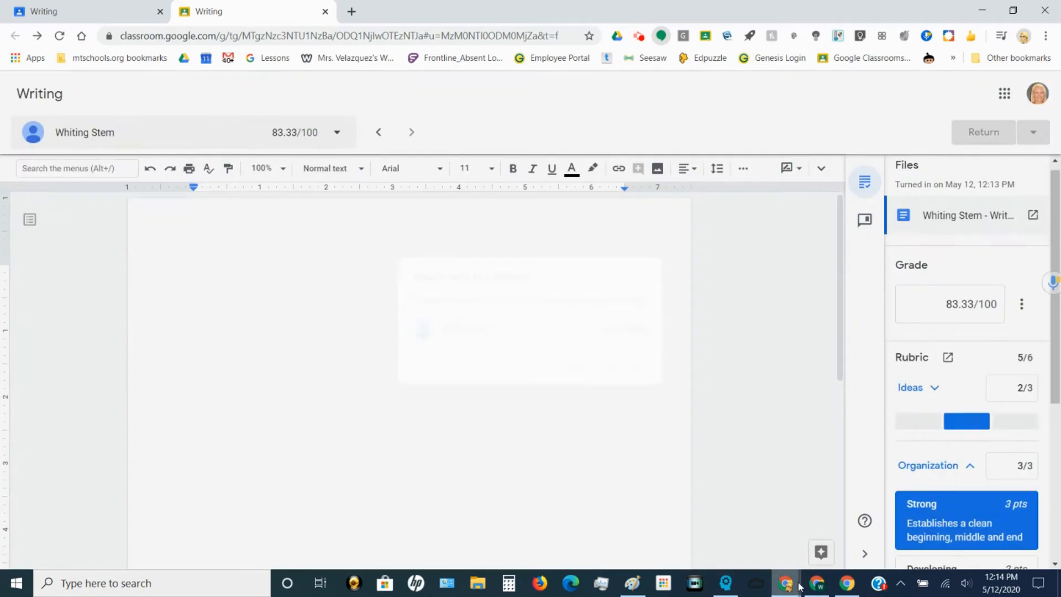
left_click(820, 590)
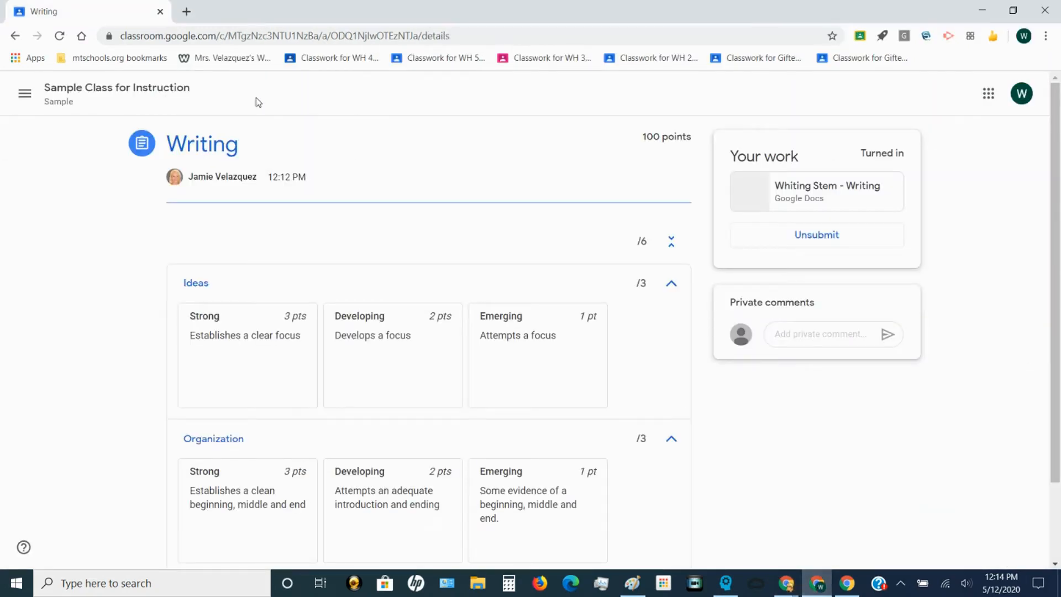
Step: Reload the student's page to show the 83.33/100 grade, with Ideas 2/3 and Organization 3/3 expanded
left_click(59, 35)
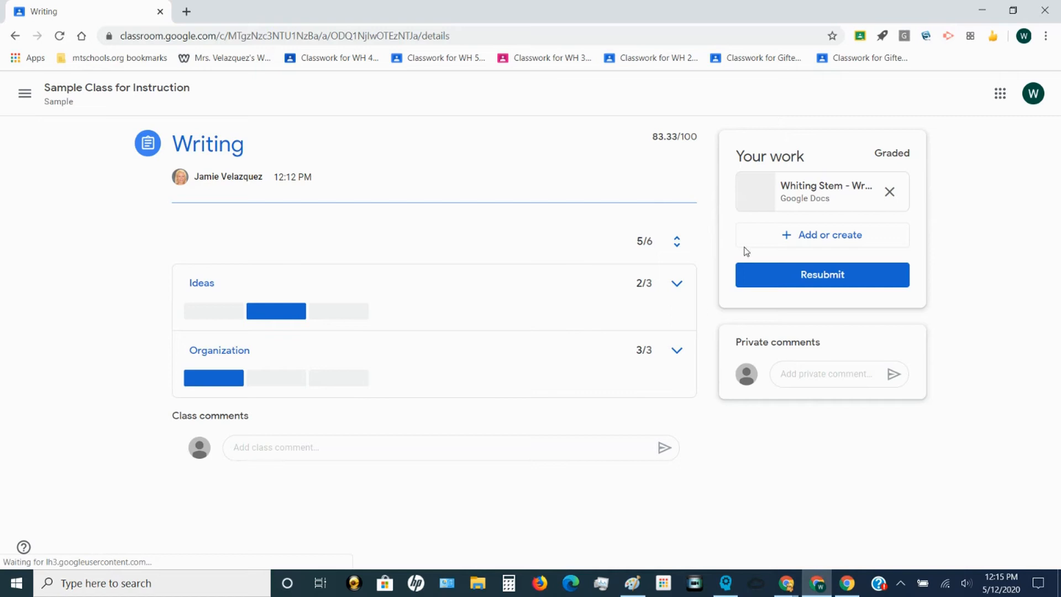
left_click(675, 292)
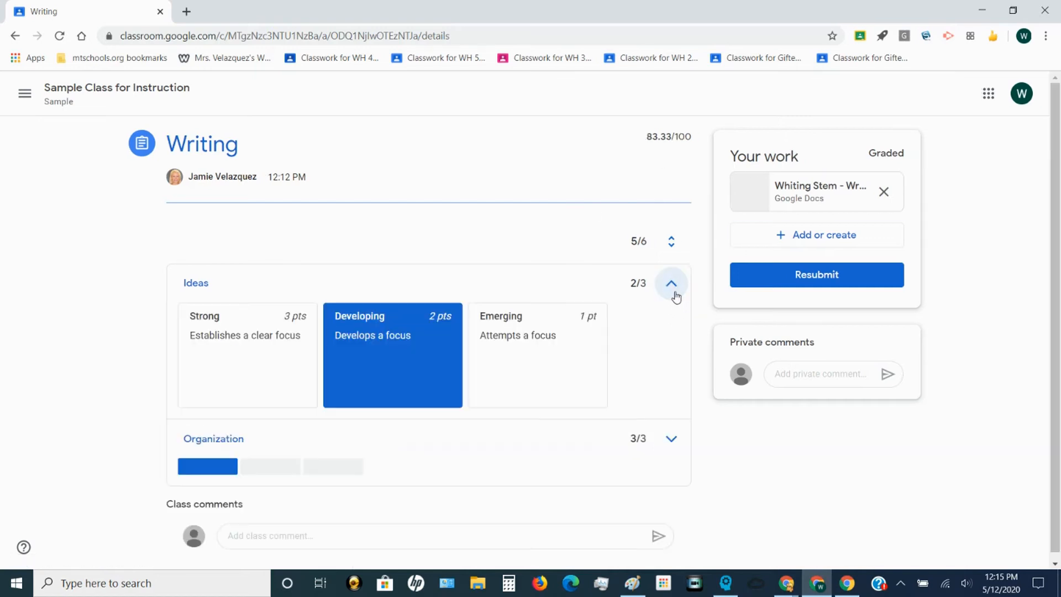
left_click(675, 453)
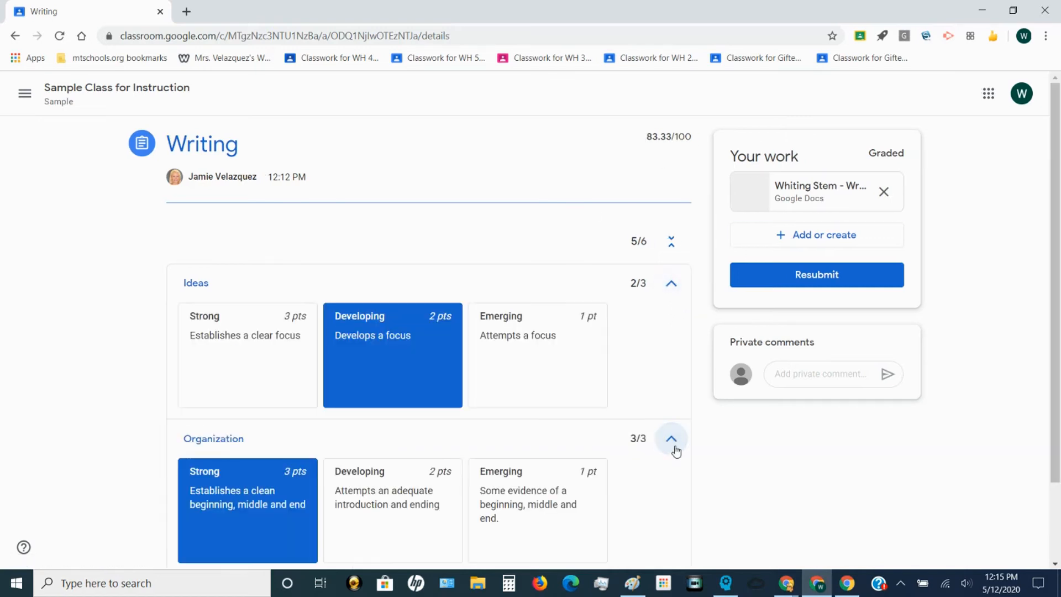
left_click_drag(644, 143, 689, 146)
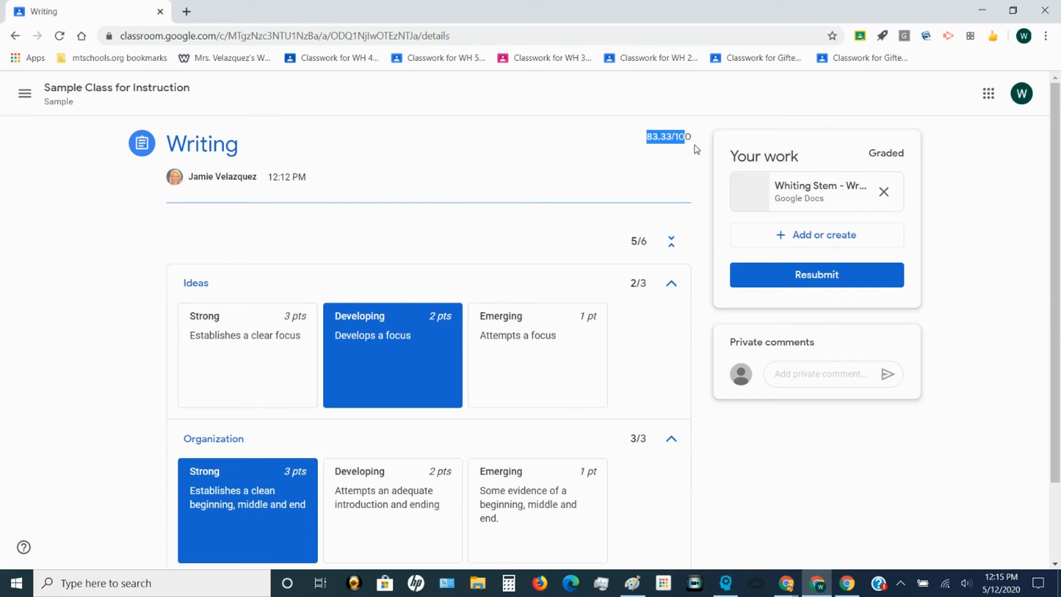
left_click(827, 498)
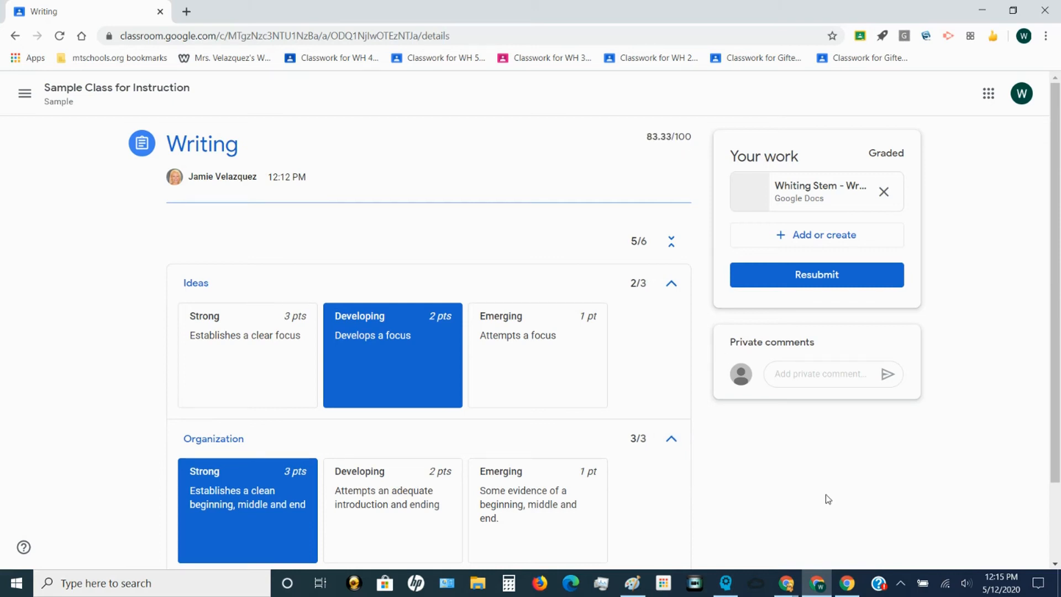